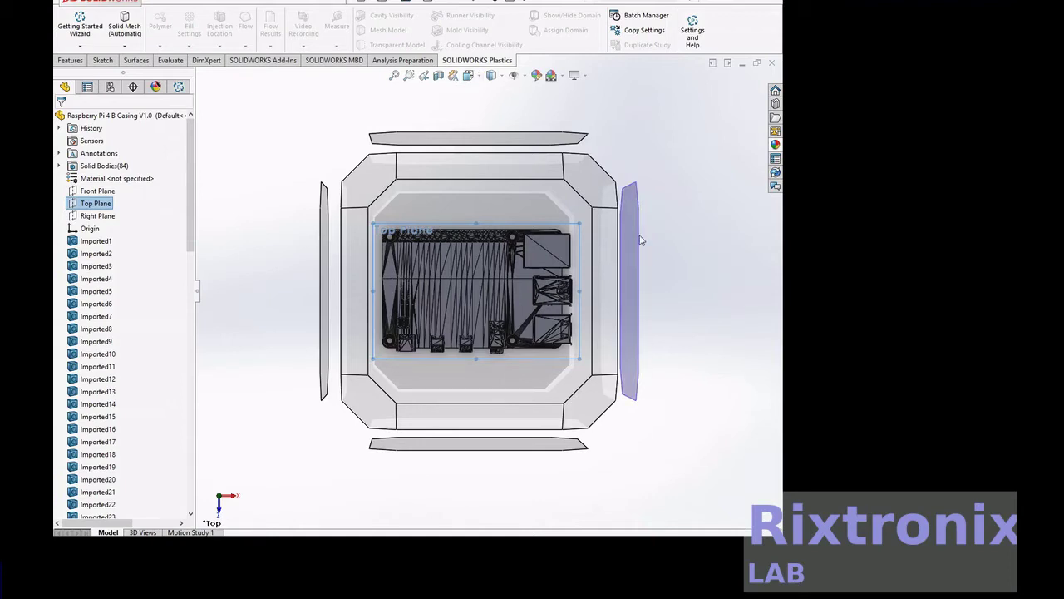
Step: Create a reference plane offset 10 mm from the Top Plane, with the offset flipped to the board's underside
{"action": "left_click", "coordinate": [640, 236]}
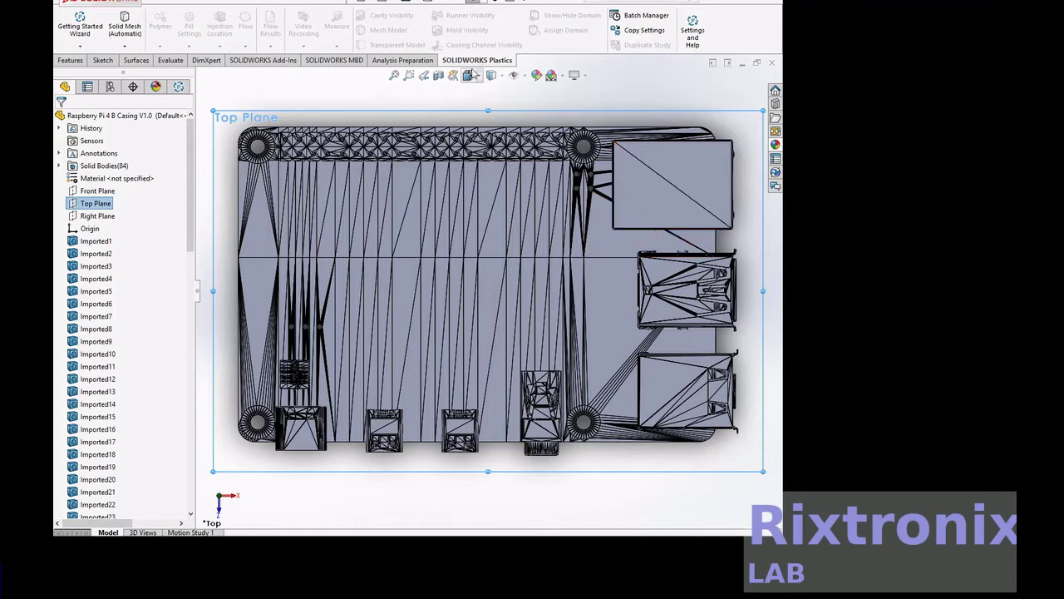
{"action": "left_click", "coordinate": [477, 78]}
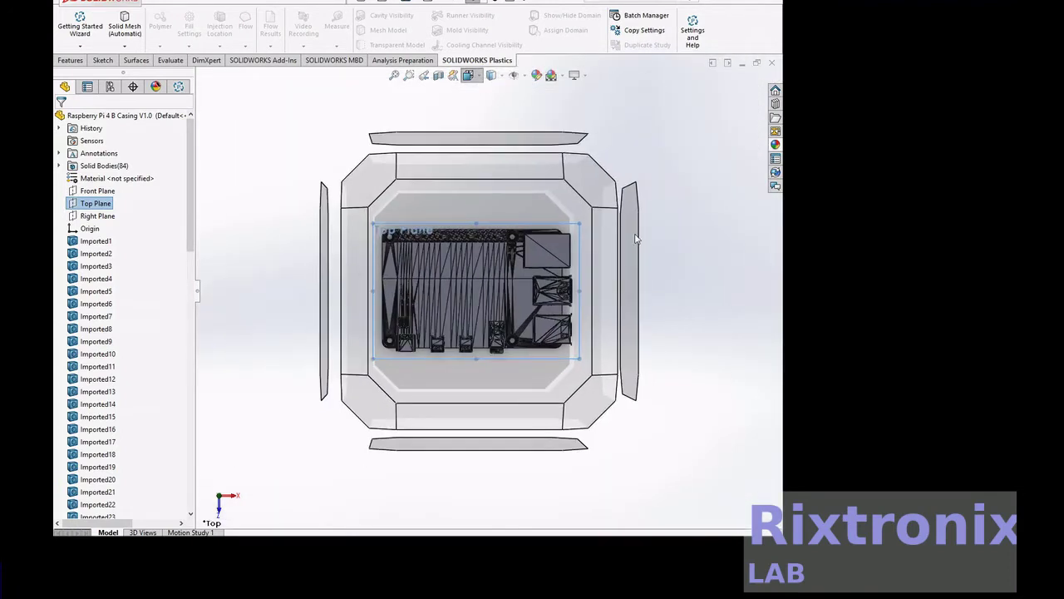
{"action": "mouse_move", "coordinate": [633, 239]}
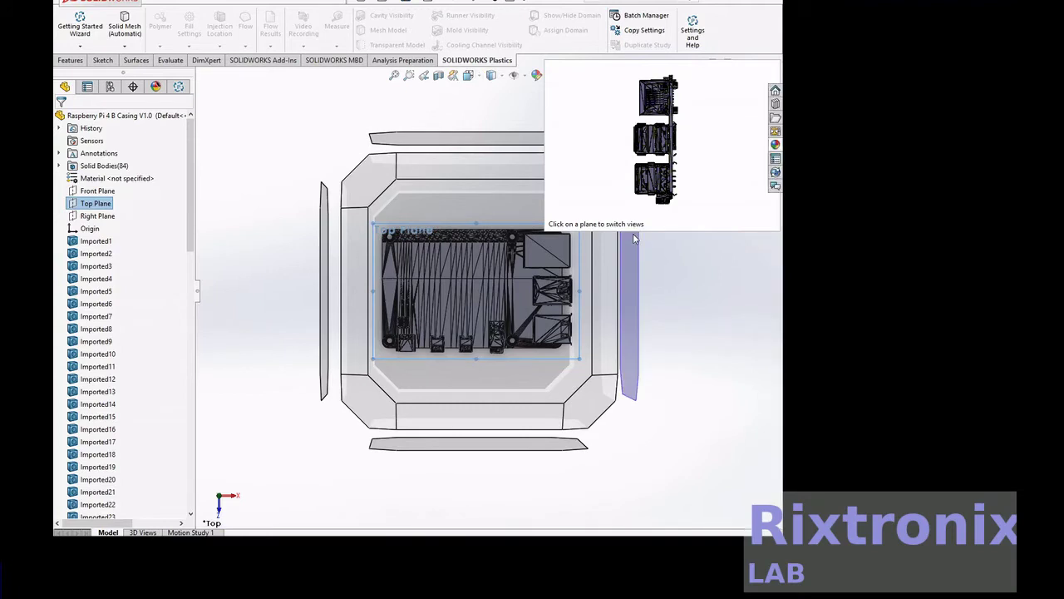
{"action": "left_click", "coordinate": [633, 239]}
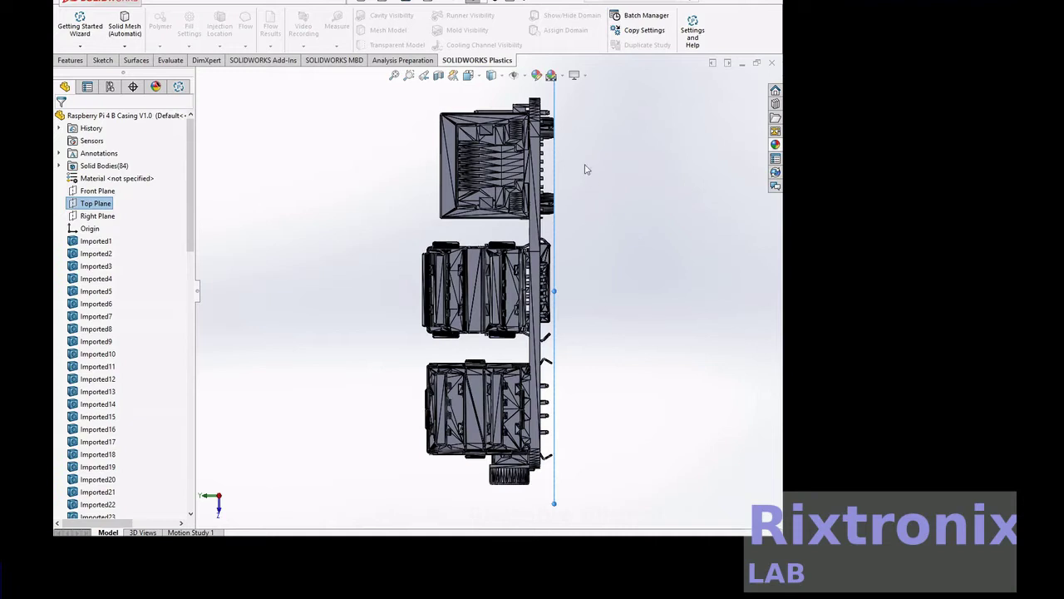
{"action": "left_click", "coordinate": [81, 64]}
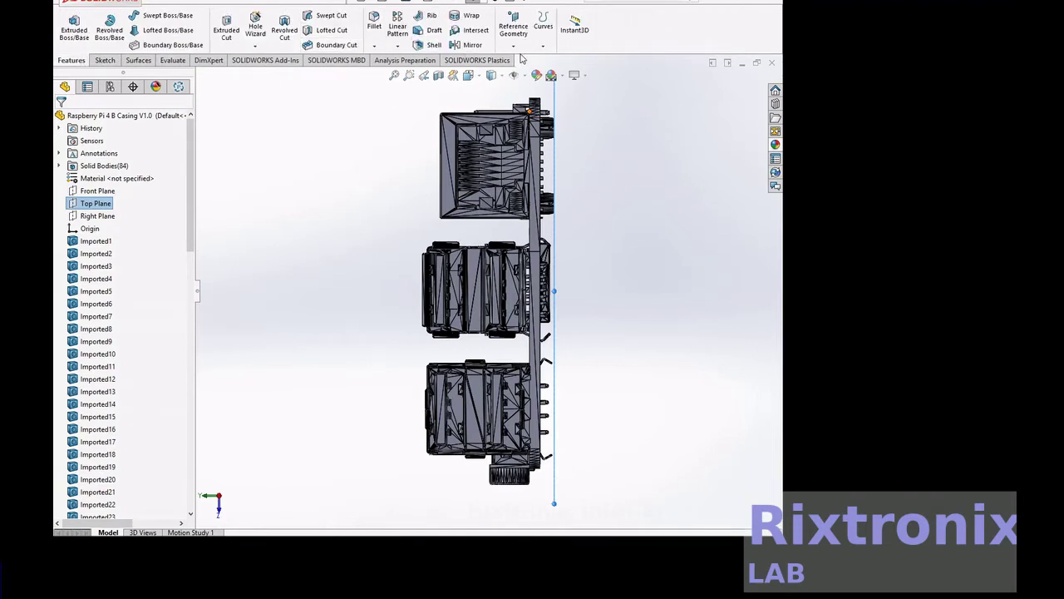
{"action": "left_click", "coordinate": [515, 52]}
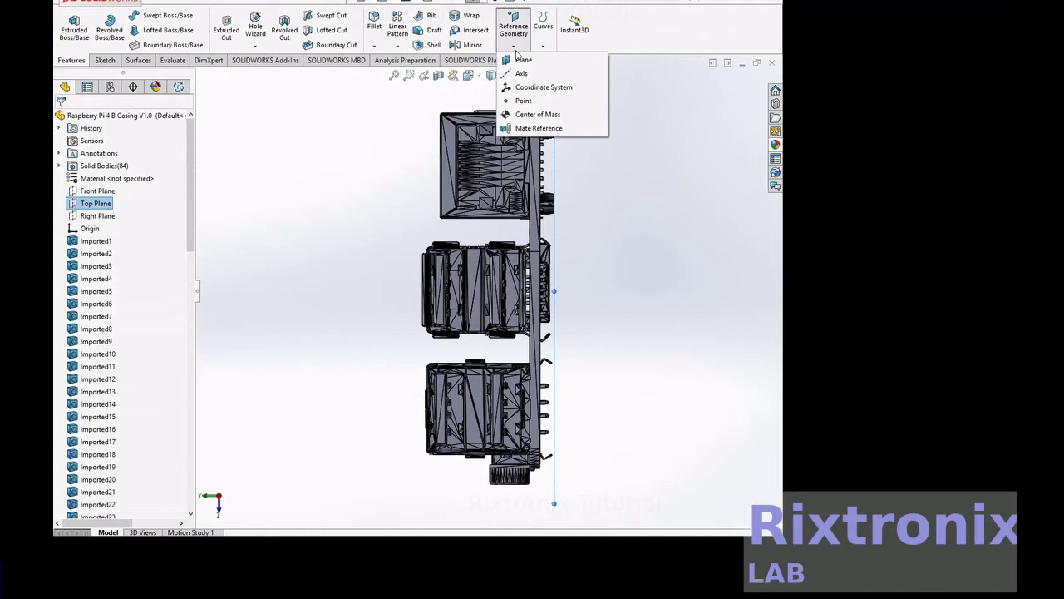
{"action": "left_click", "coordinate": [518, 62]}
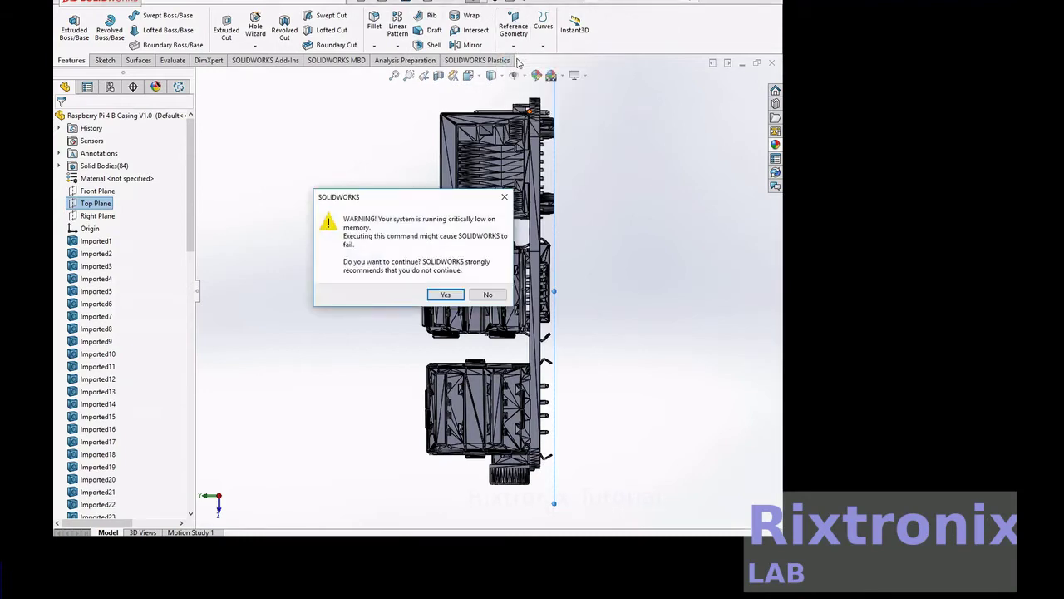
{"action": "left_click", "coordinate": [445, 295]}
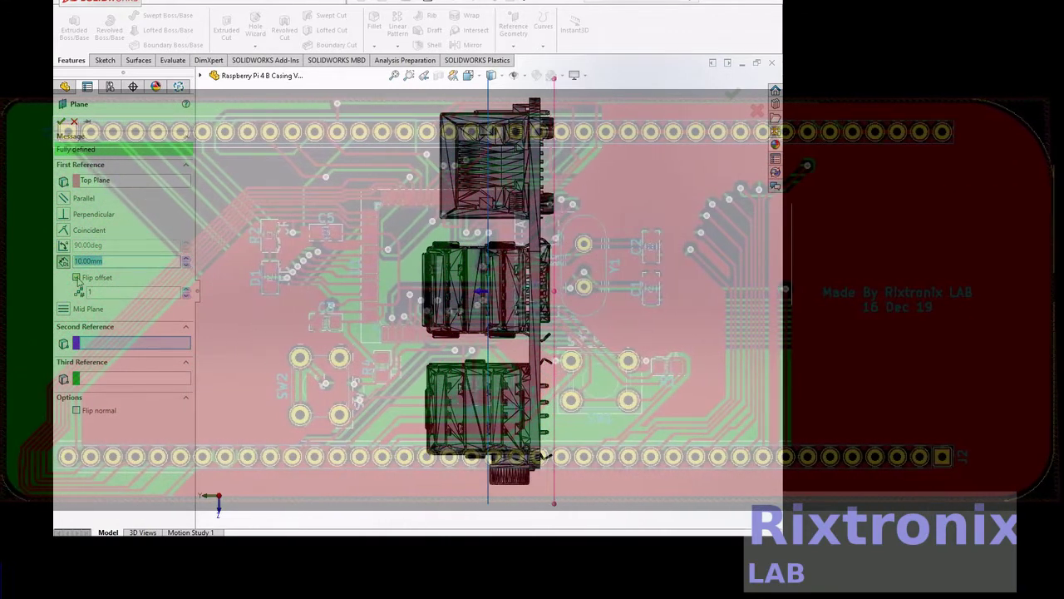
{"action": "left_click", "coordinate": [77, 279]}
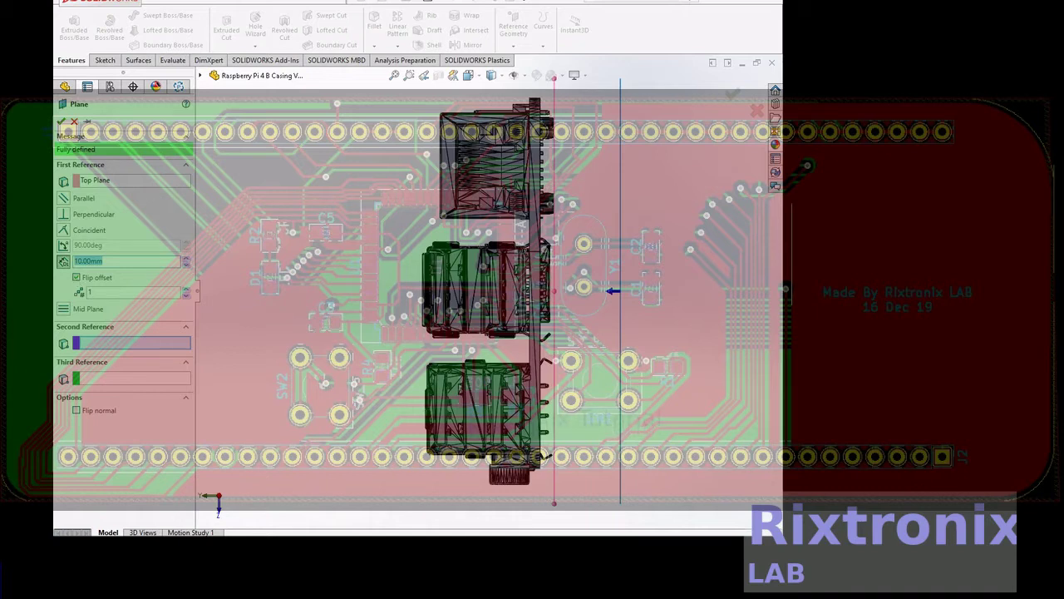
{"action": "left_click", "coordinate": [60, 122]}
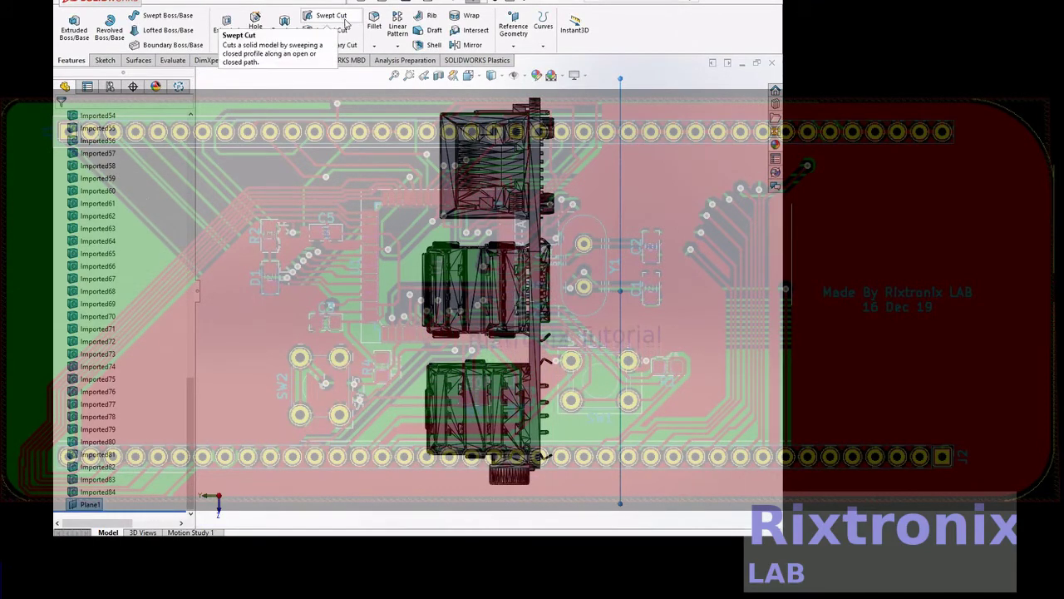
Step: Create a second reference plane offset 40 mm from the Top Plane, on the component side of the board
{"action": "left_click", "coordinate": [192, 133]}
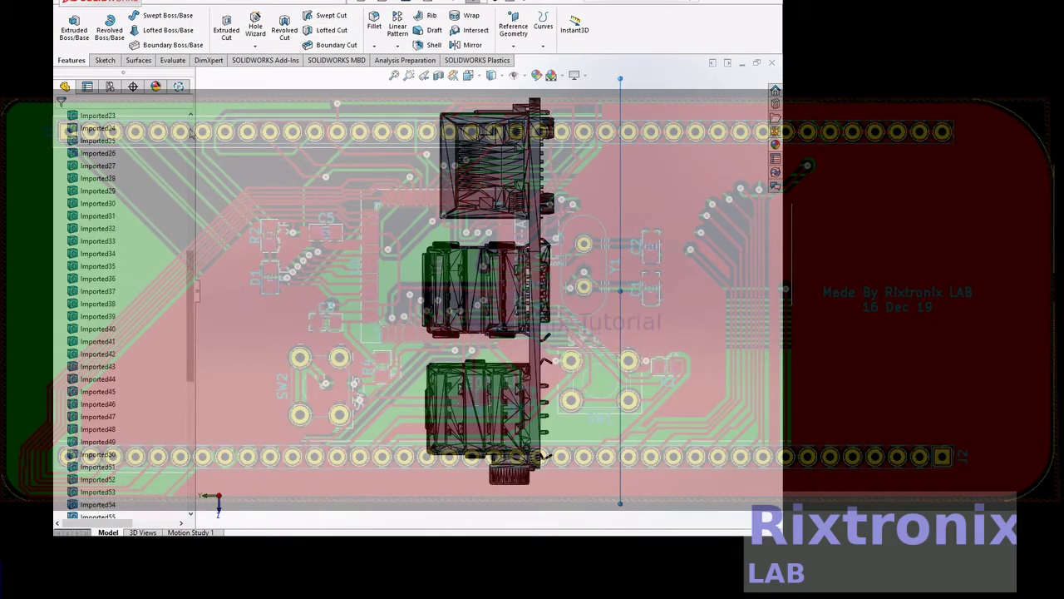
{"action": "left_click", "coordinate": [191, 133]}
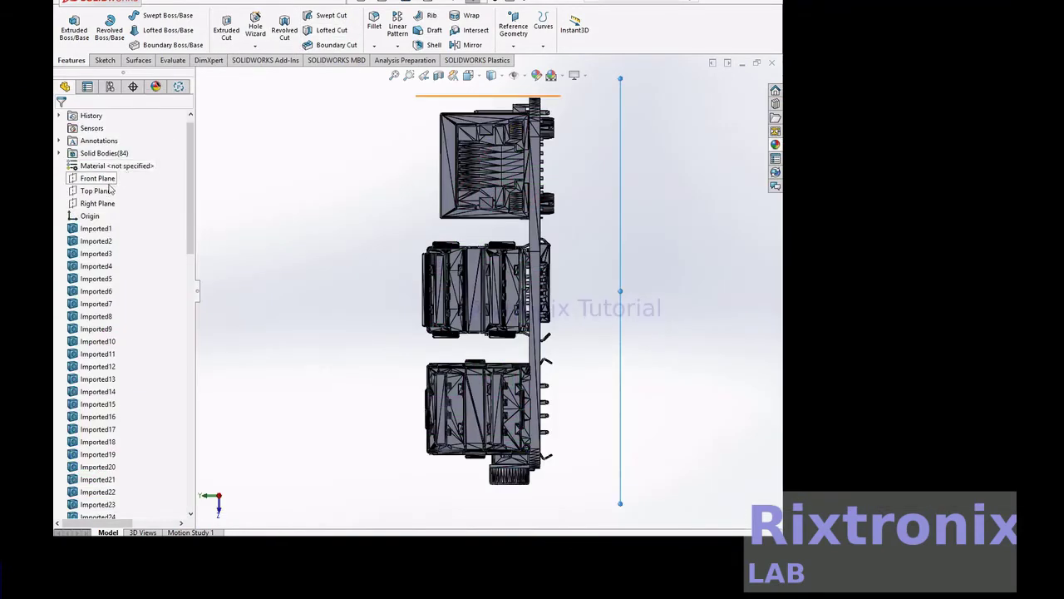
{"action": "left_click", "coordinate": [105, 192]}
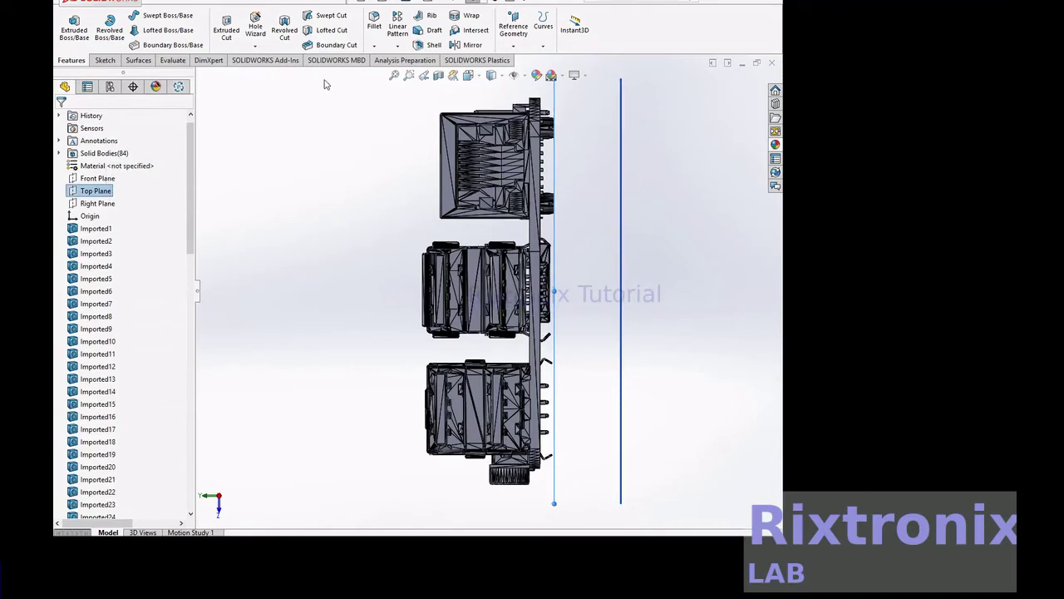
{"action": "left_click", "coordinate": [513, 47]}
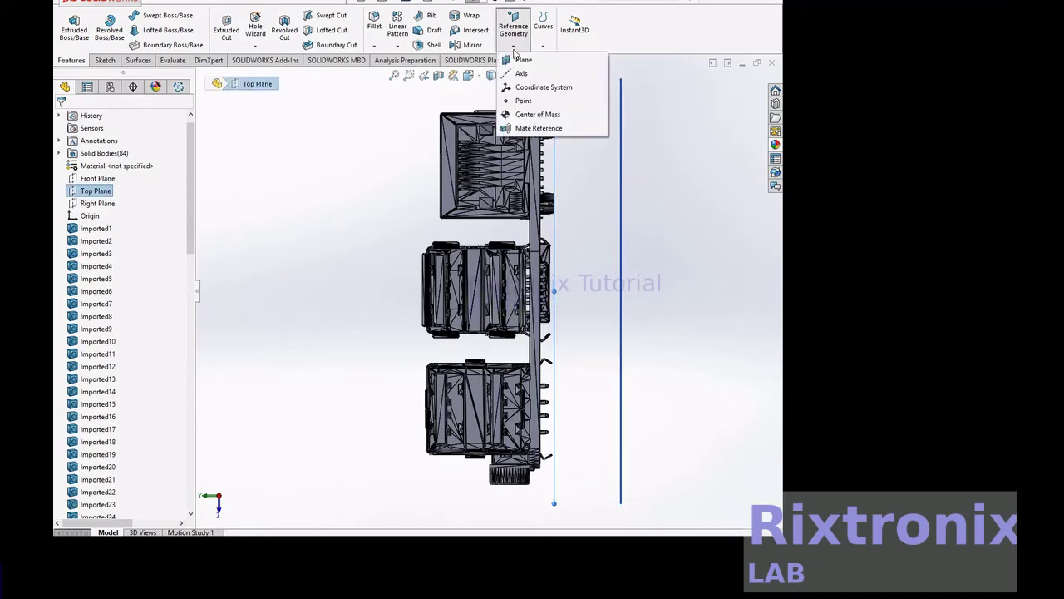
{"action": "left_click", "coordinate": [519, 55]}
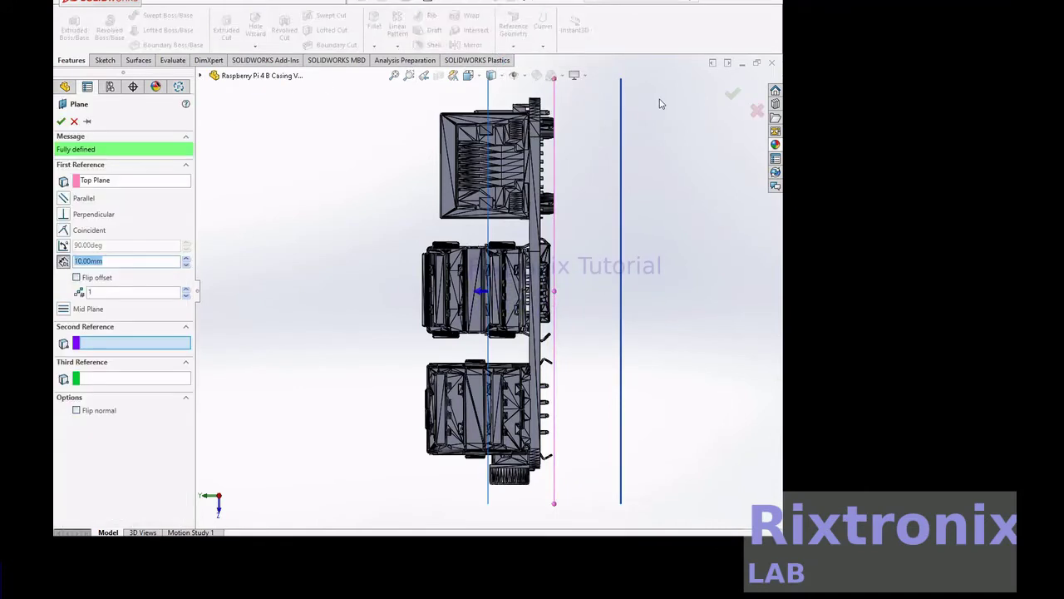
{"action": "left_click", "coordinate": [186, 259]}
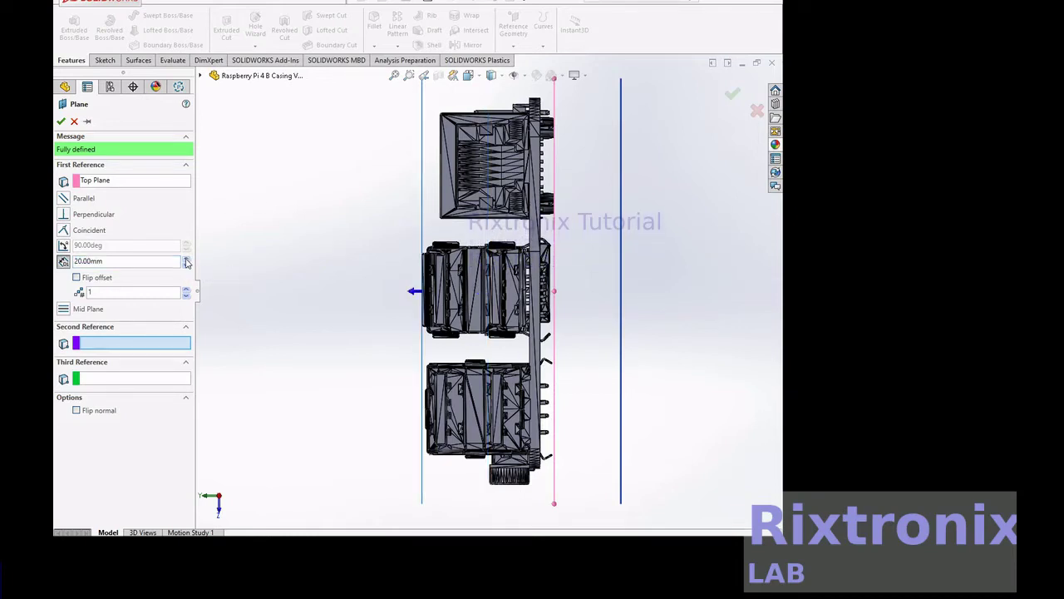
{"action": "left_click", "coordinate": [186, 259]}
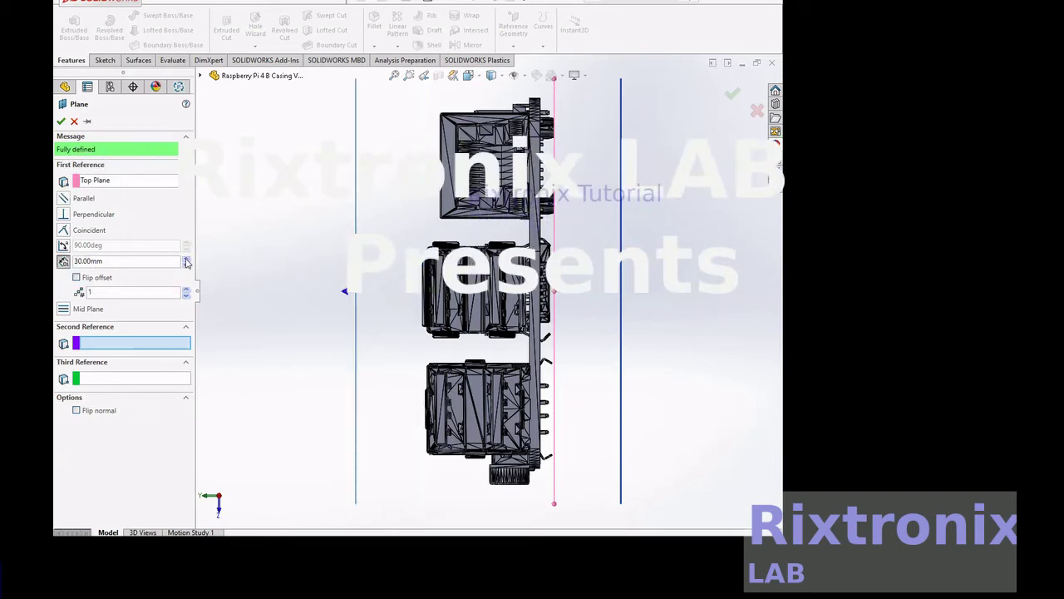
{"action": "left_click", "coordinate": [186, 258]}
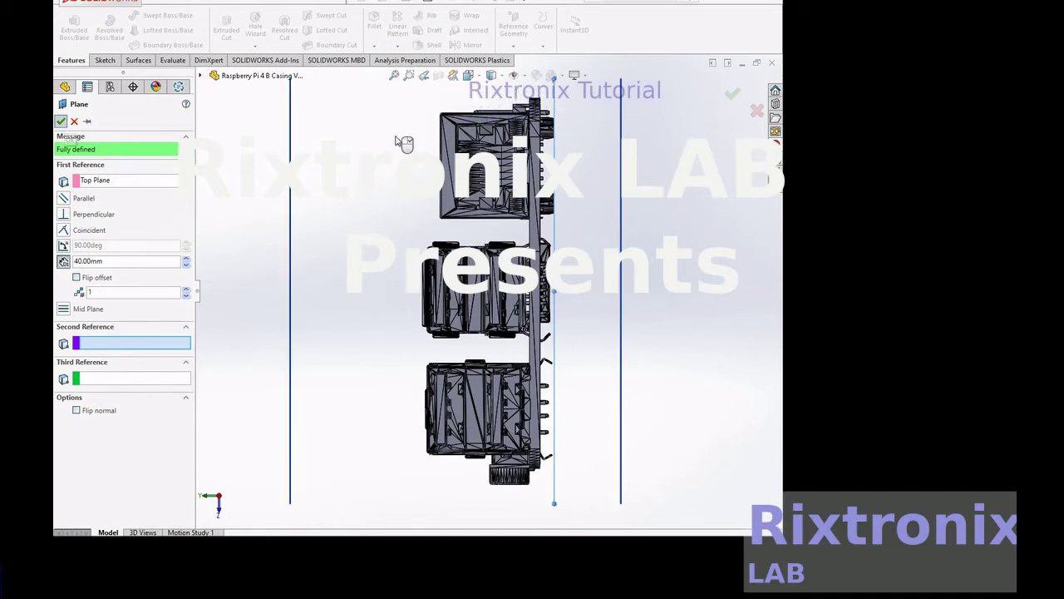
{"action": "right_click", "coordinate": [403, 141]}
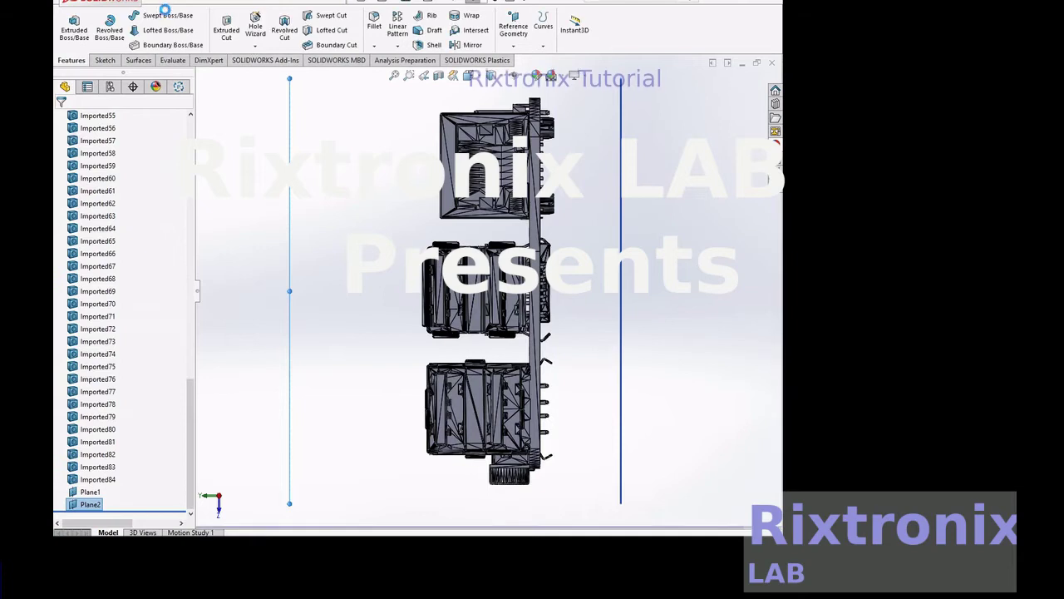
Step: Save the part and let the unresponsive program finish
{"action": "left_click", "coordinate": [166, 6]}
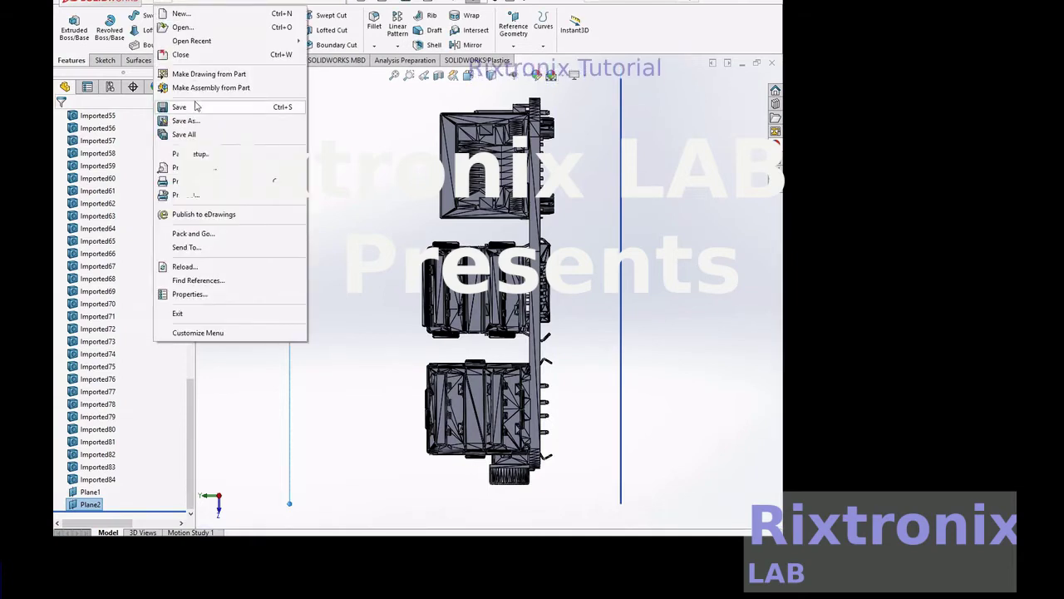
{"action": "left_click", "coordinate": [196, 106]}
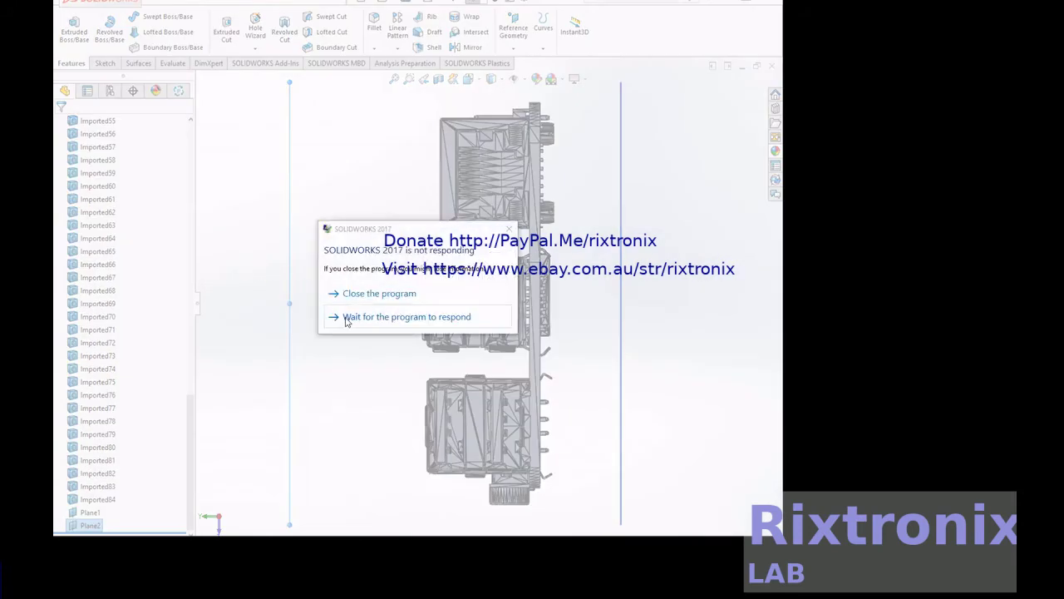
{"action": "left_click", "coordinate": [346, 319]}
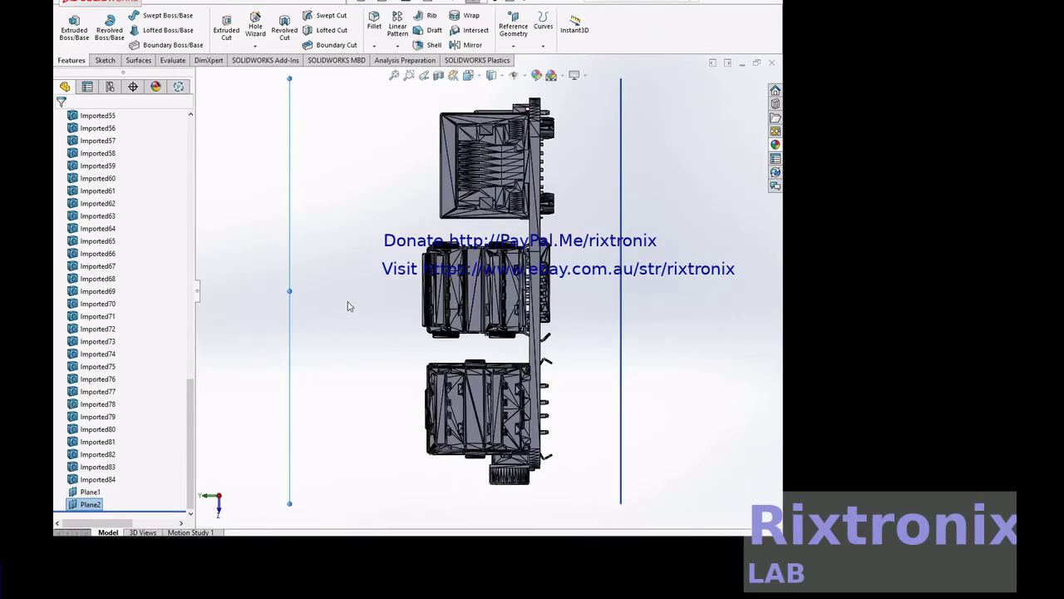
Step: Enlarge the Top Plane on all four sides so it extends well beyond the board outline
{"action": "right_click", "coordinate": [349, 309]}
{"action": "mouse_move", "coordinate": [362, 326]}
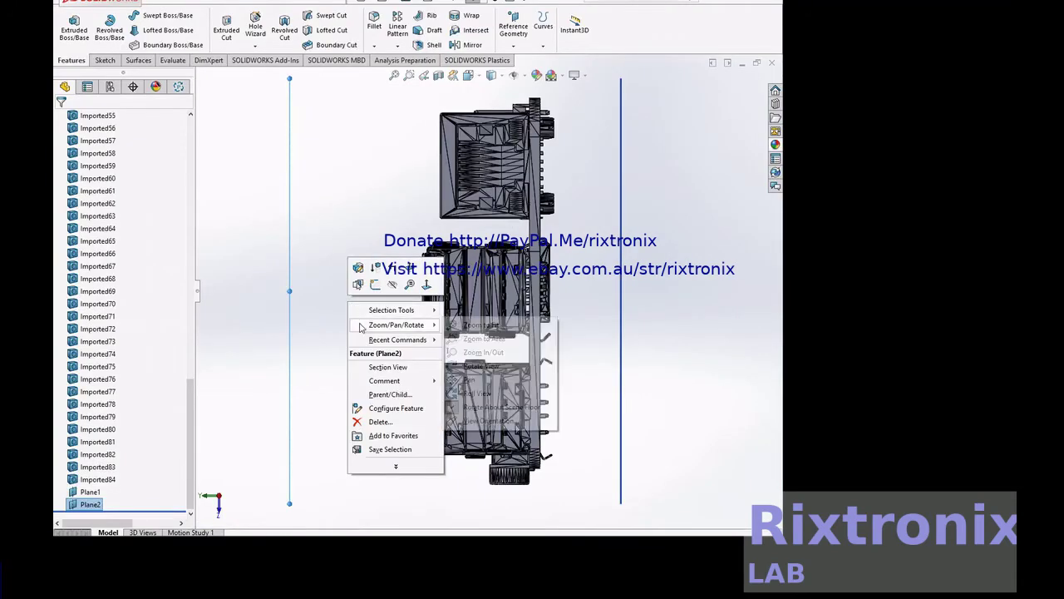
{"action": "left_click", "coordinate": [482, 365]}
{"action": "left_click_drag", "start_coordinate": [379, 324], "coordinate": [410, 339]}
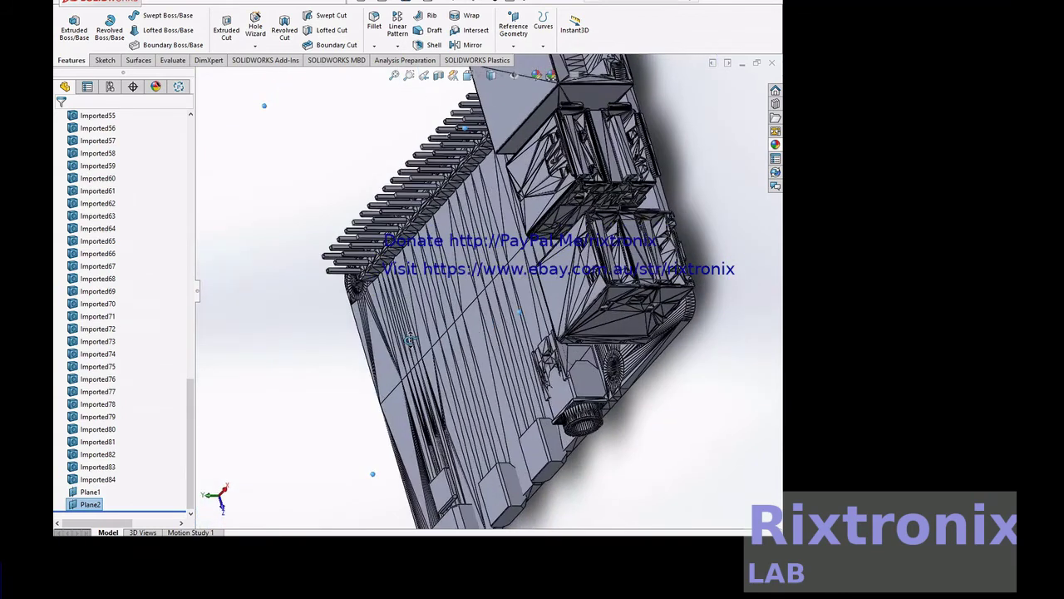
{"action": "left_click", "coordinate": [394, 75]}
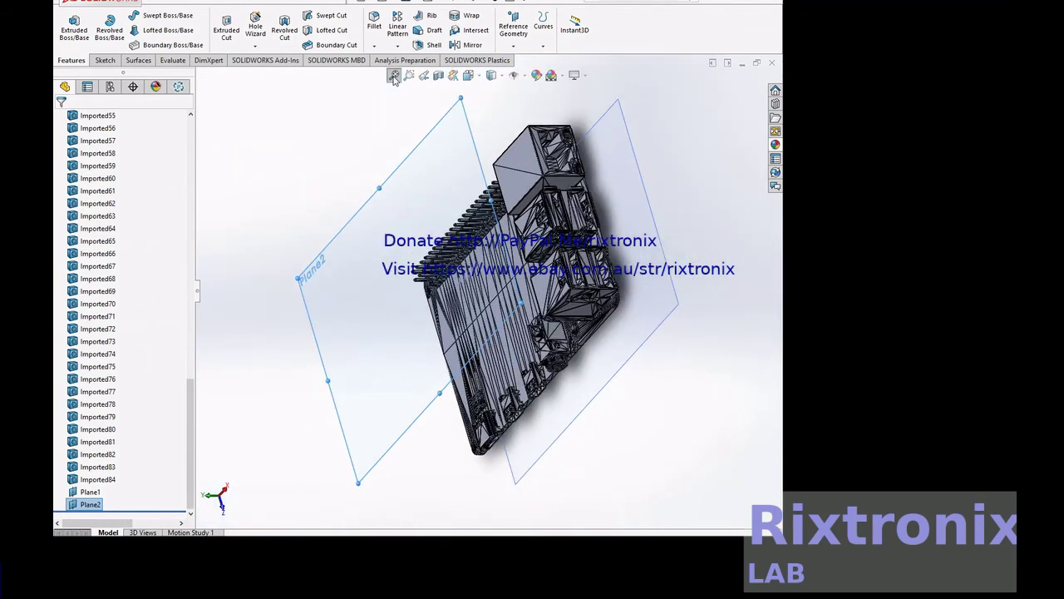
{"action": "left_click", "coordinate": [191, 130]}
{"action": "left_click", "coordinate": [190, 130]}
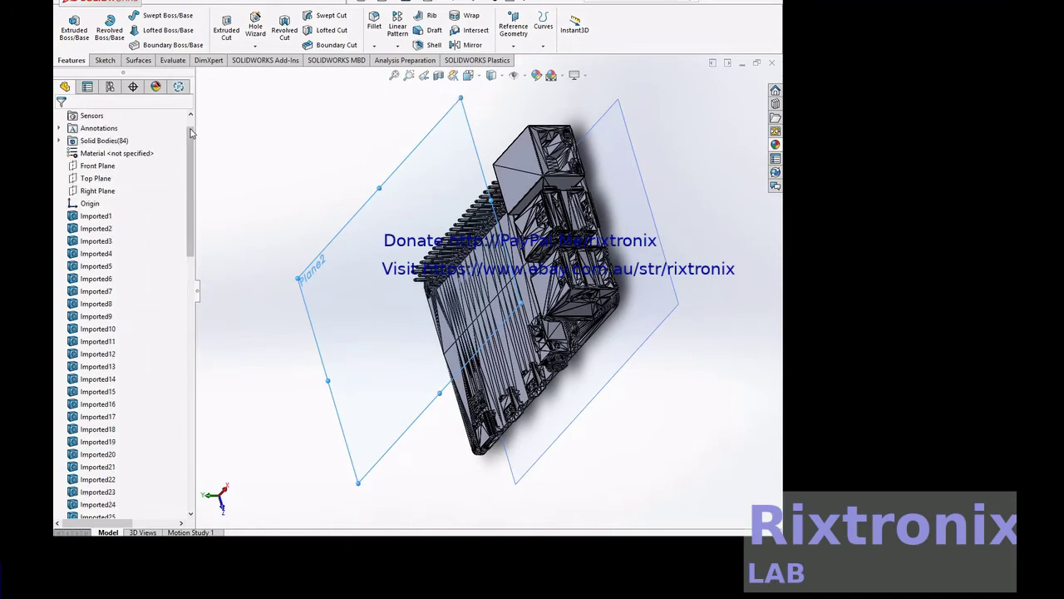
{"action": "left_click", "coordinate": [105, 180]}
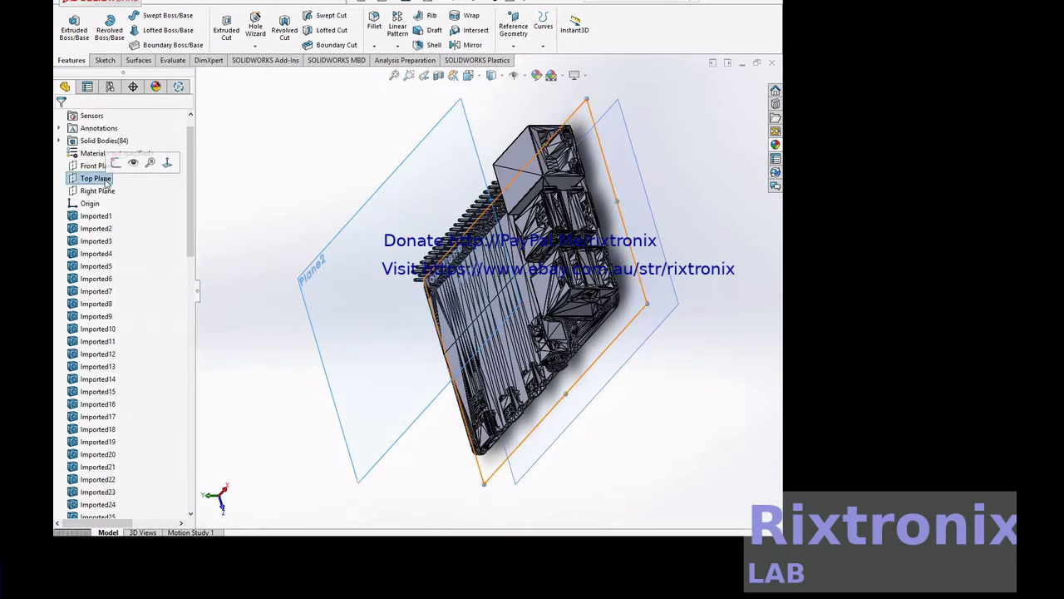
{"action": "left_click", "coordinate": [166, 162]}
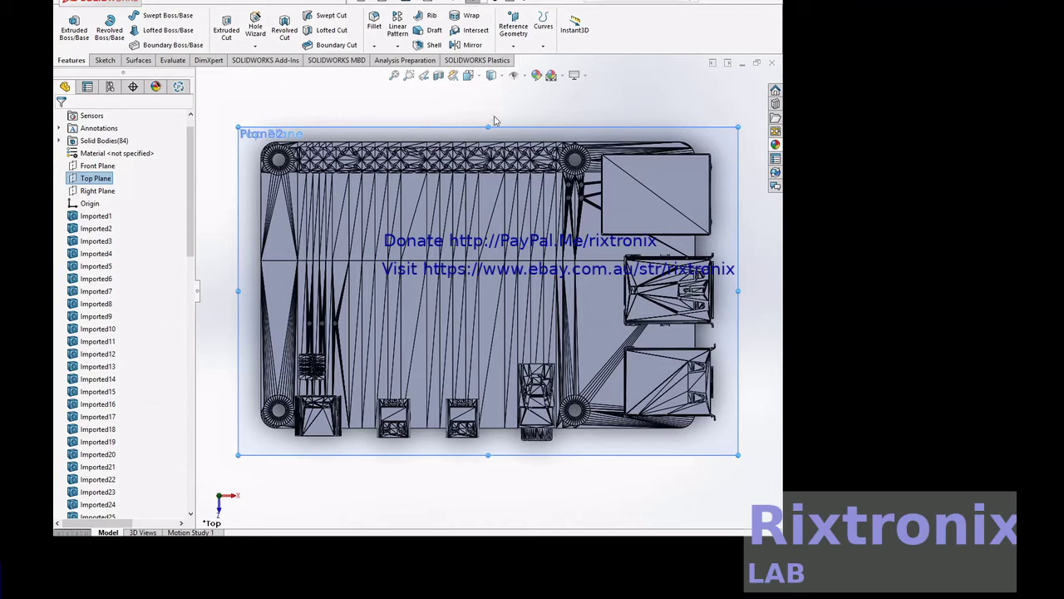
{"action": "left_click_drag", "start_coordinate": [488, 125], "coordinate": [488, 99]}
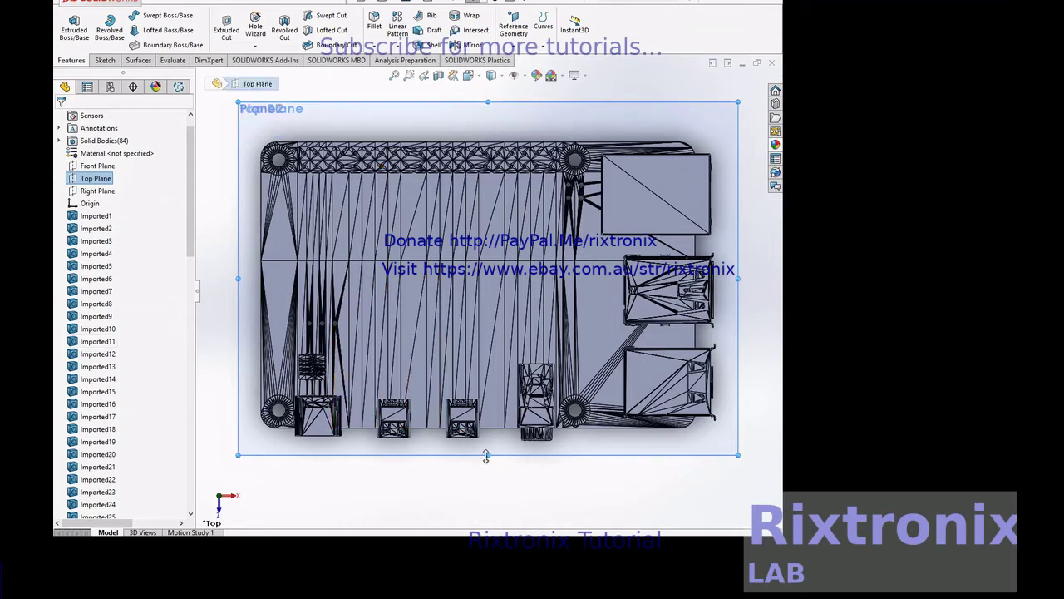
{"action": "left_click_drag", "start_coordinate": [486, 456], "coordinate": [489, 497]}
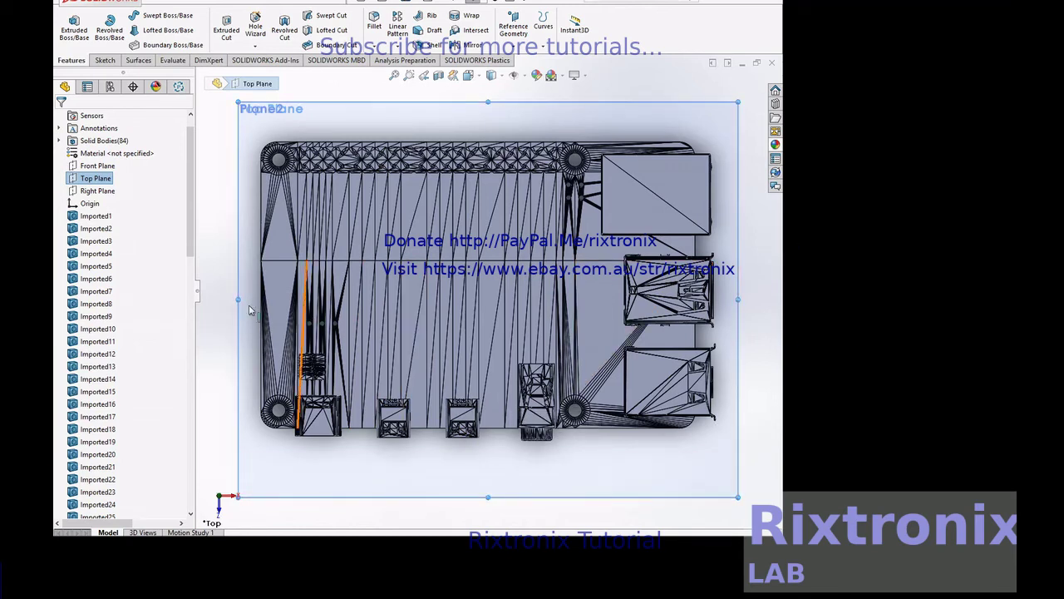
{"action": "left_click_drag", "start_coordinate": [232, 301], "coordinate": [203, 302]}
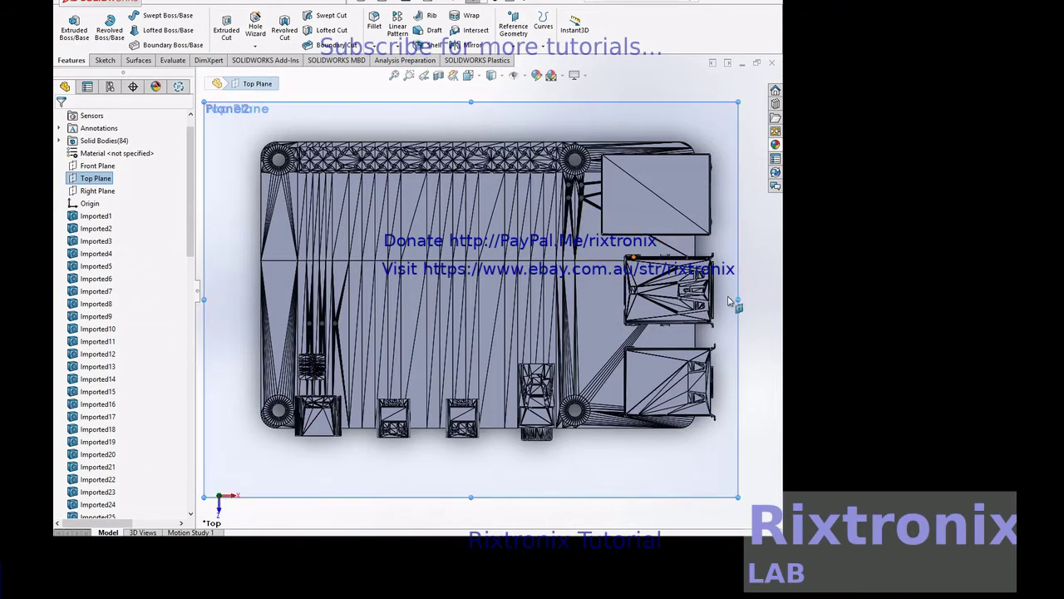
{"action": "left_click_drag", "start_coordinate": [738, 299], "coordinate": [773, 299]}
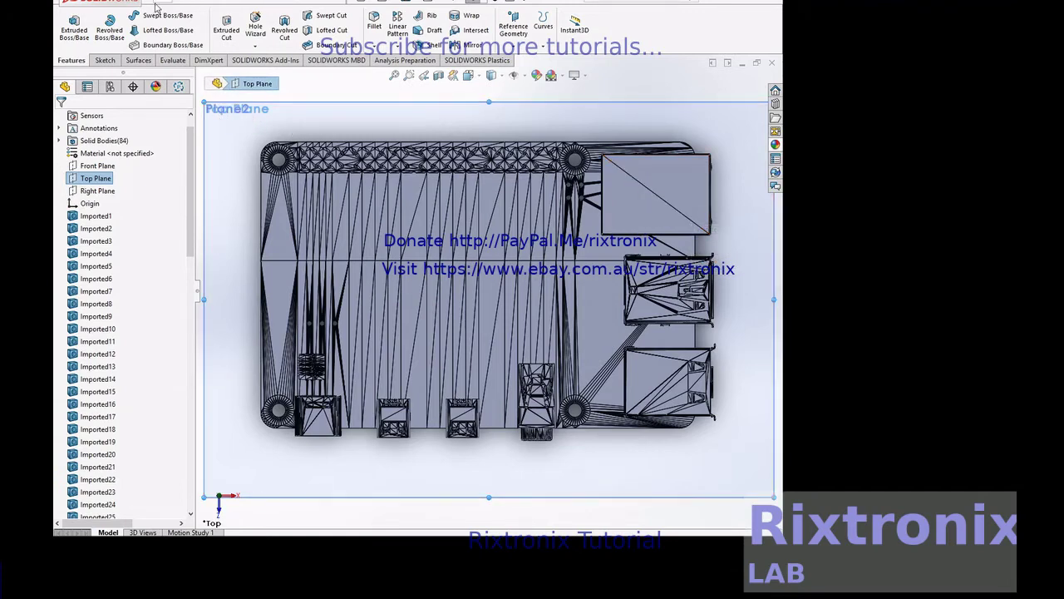
Step: Sketch a closed rectangular outline of about 103 by 67 mm around the board on the Top Plane, using lines
{"action": "left_click", "coordinate": [104, 61]}
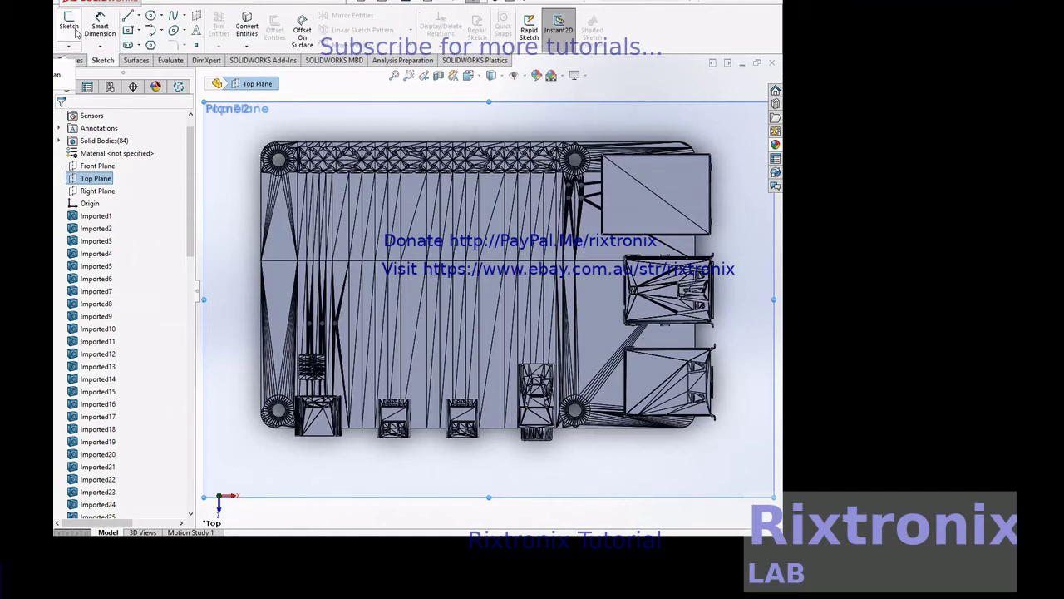
{"action": "left_click", "coordinate": [70, 25]}
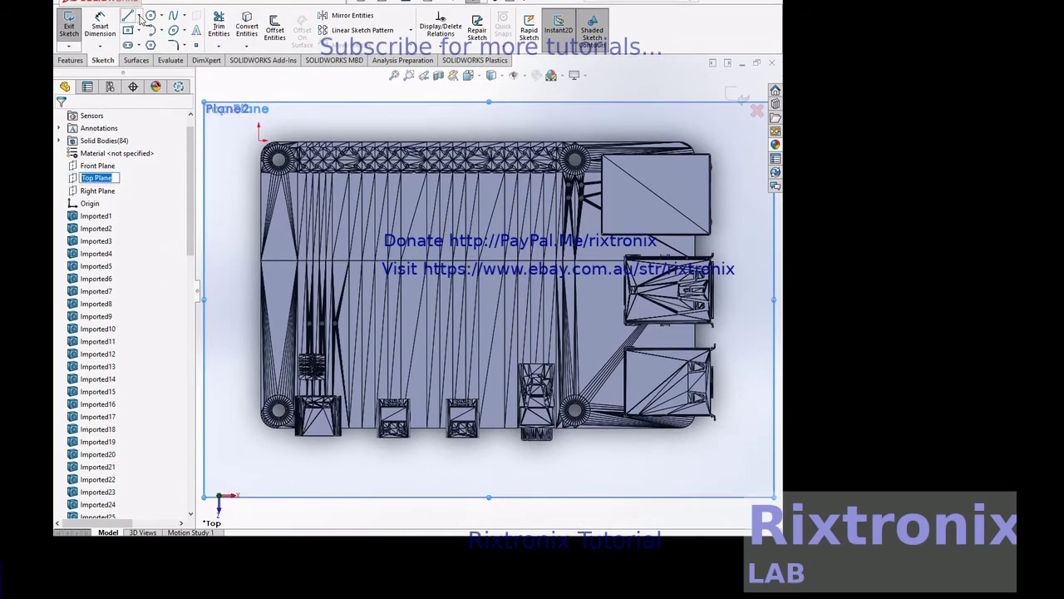
{"action": "left_click", "coordinate": [139, 16]}
{"action": "left_click", "coordinate": [158, 28]}
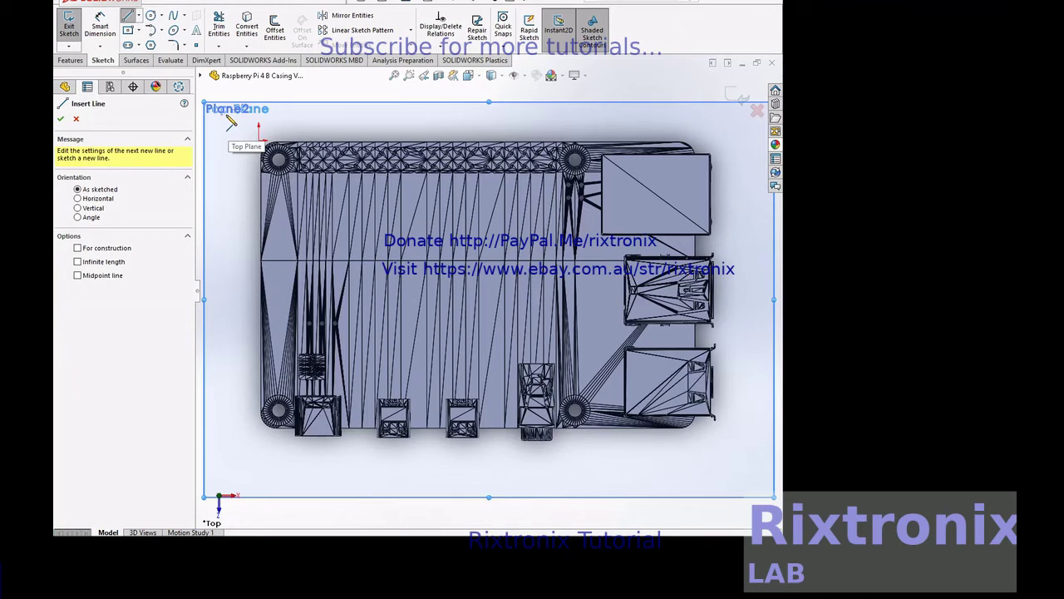
{"action": "left_click", "coordinate": [224, 116]}
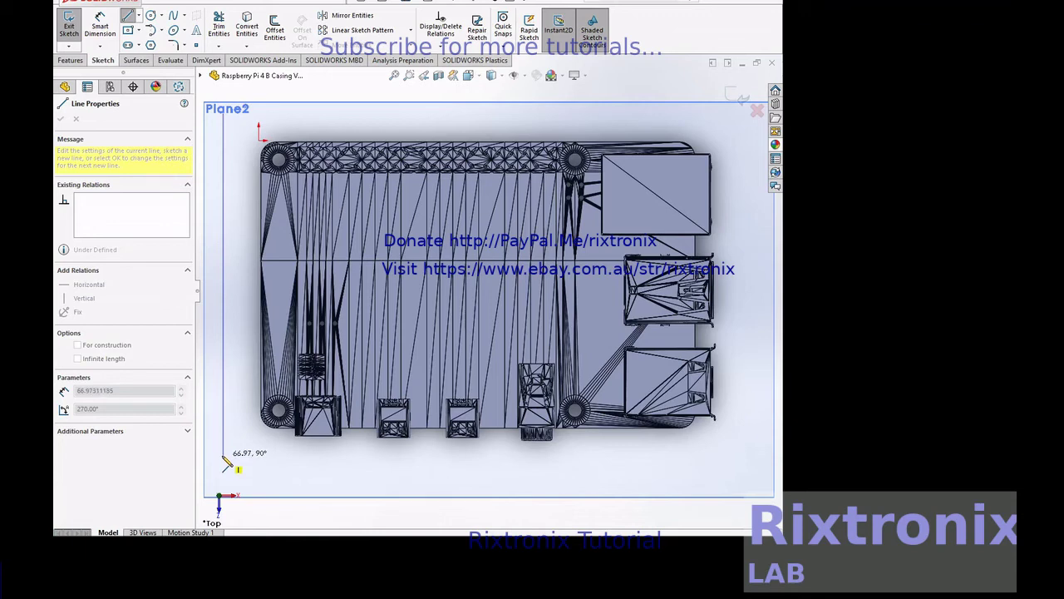
{"action": "left_click", "coordinate": [223, 455]}
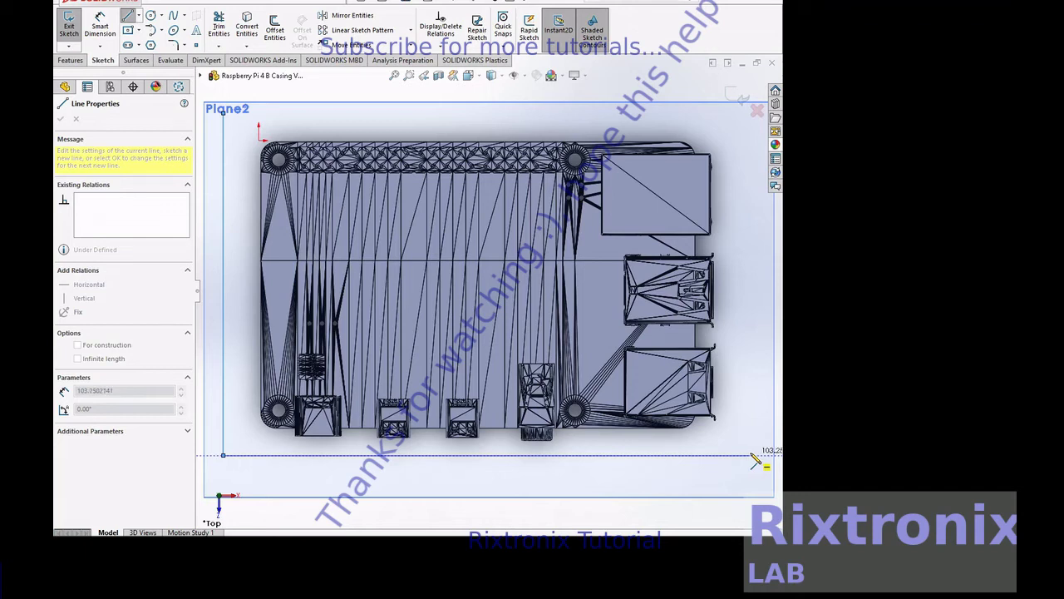
{"action": "left_click", "coordinate": [751, 455]}
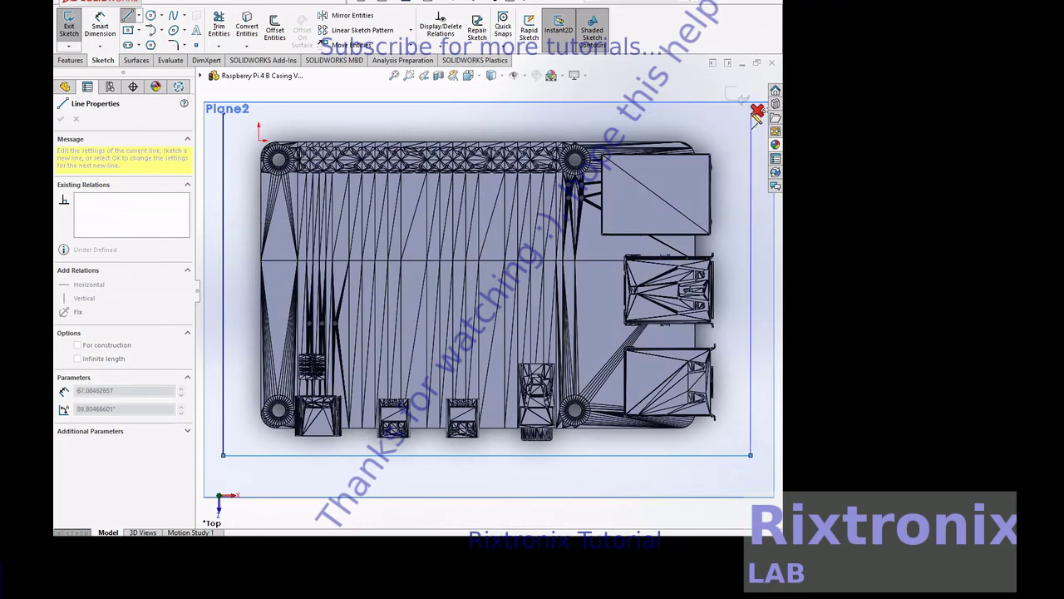
{"action": "key", "text": "z"}
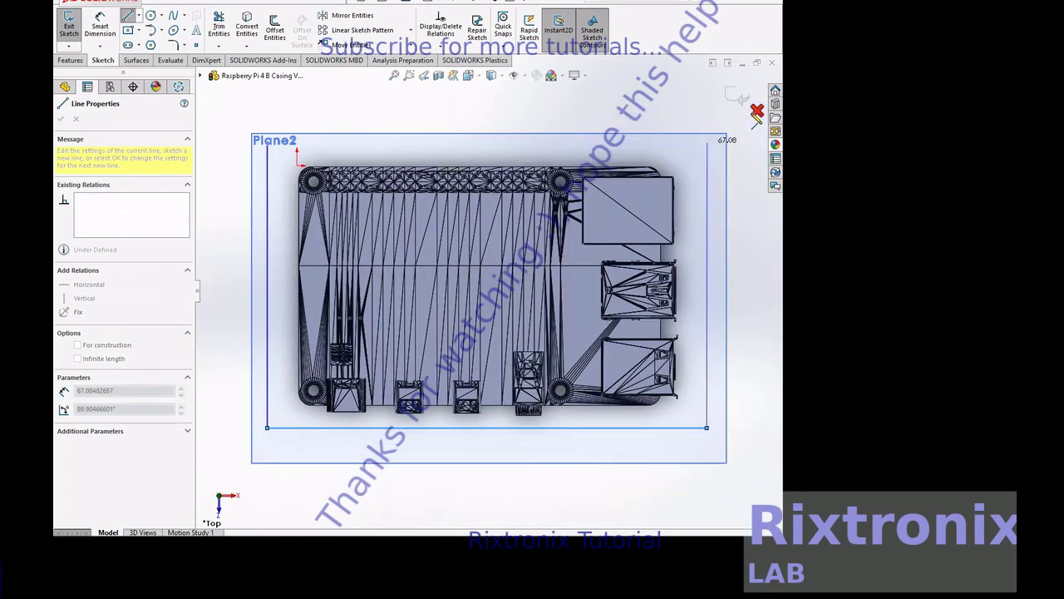
{"action": "left_click", "coordinate": [706, 142]}
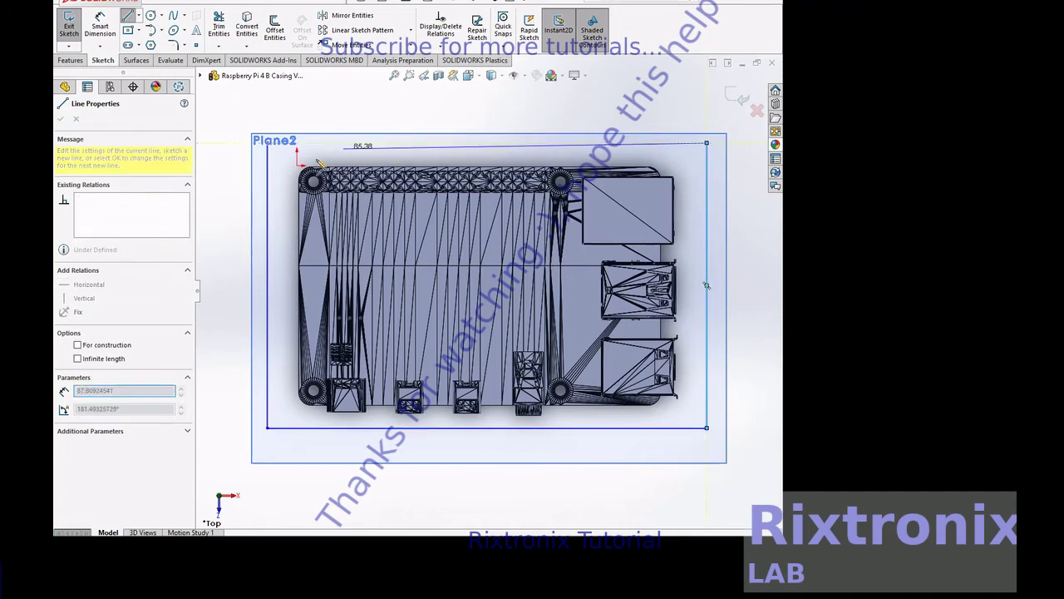
{"action": "left_click", "coordinate": [268, 143]}
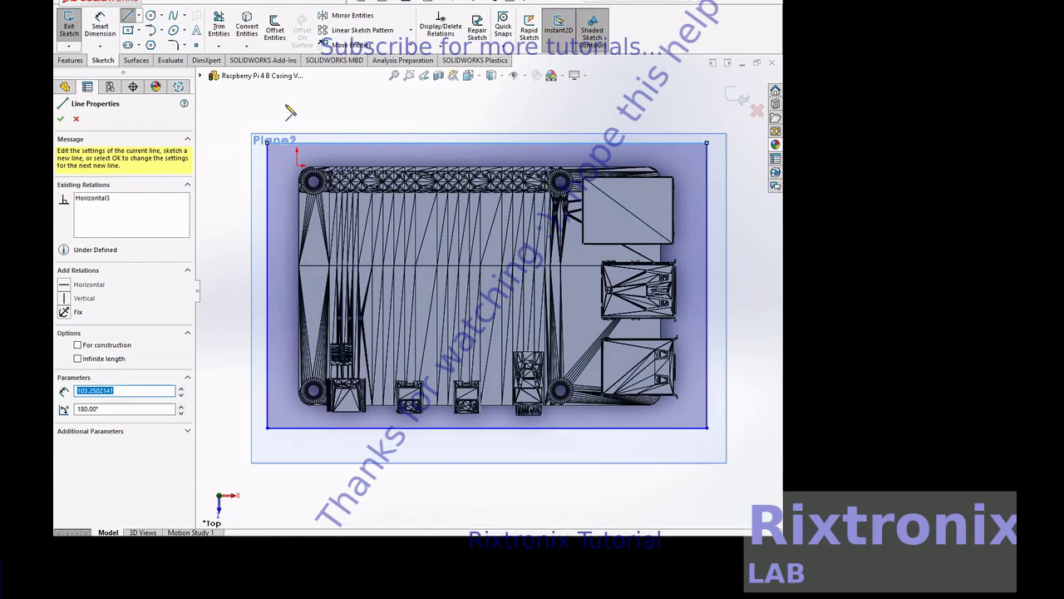
{"action": "key", "text": "Escape"}
{"action": "key", "text": "Escape"}
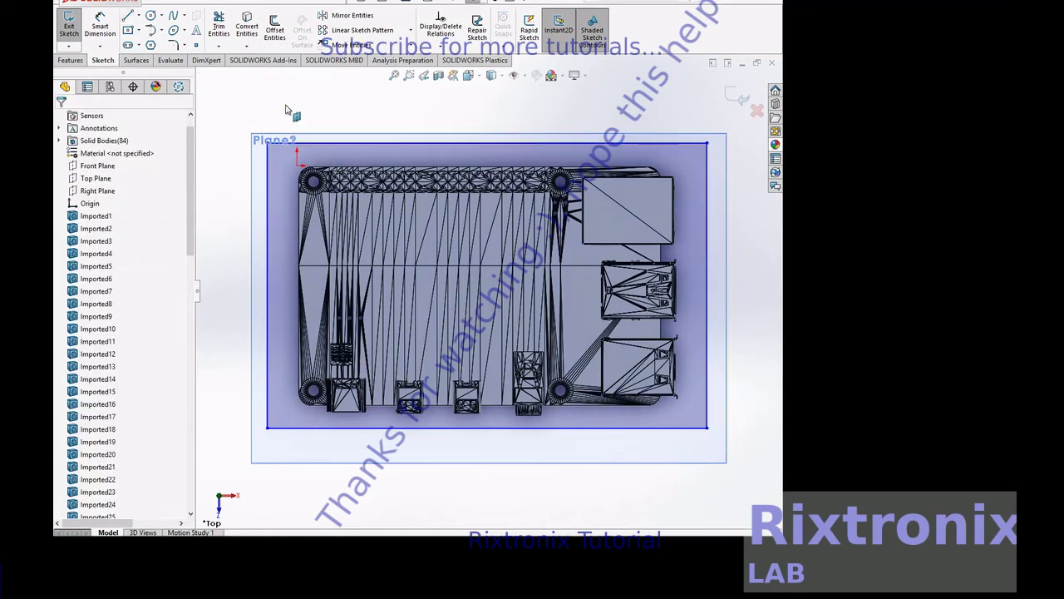
Step: Round all four corners of the rectangular outline with 2 mm sketch fillets, with keeping constrained corners turned off
{"action": "left_click", "coordinate": [174, 46]}
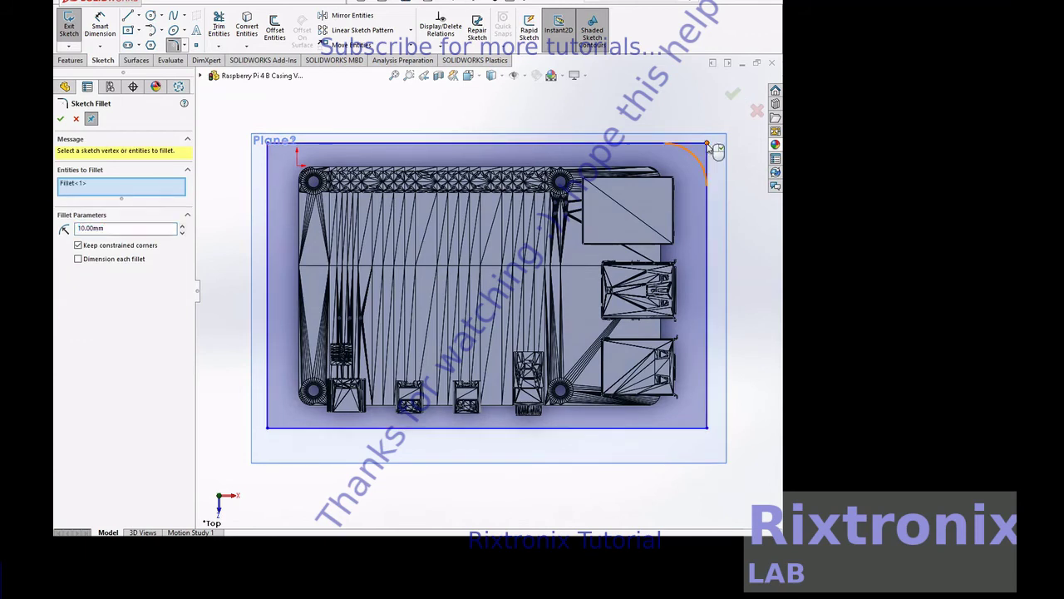
{"action": "left_click", "coordinate": [708, 147]}
{"action": "left_click", "coordinate": [78, 246]}
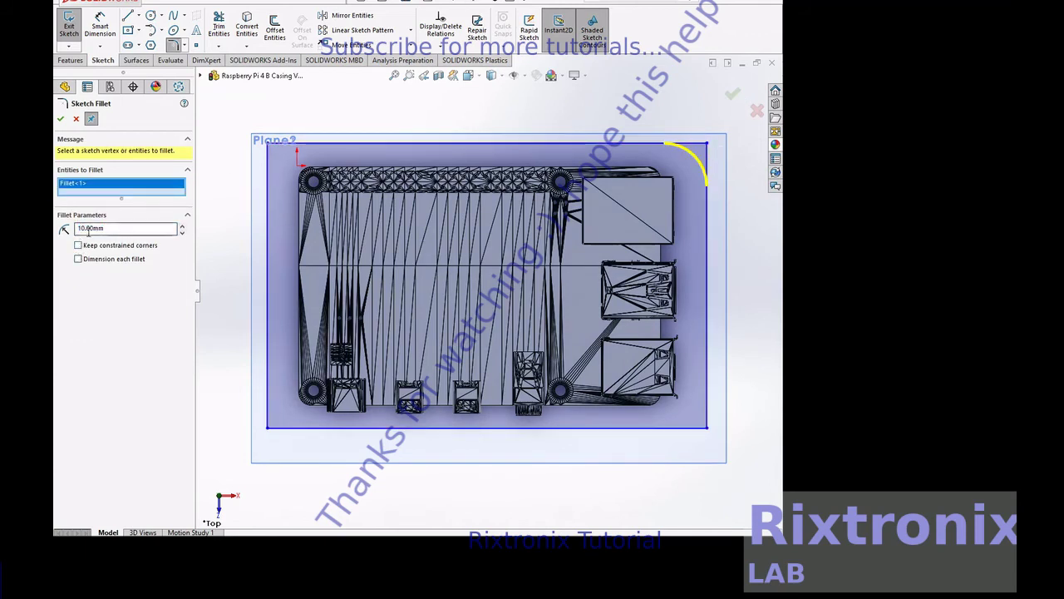
{"action": "type", "text": "2"}
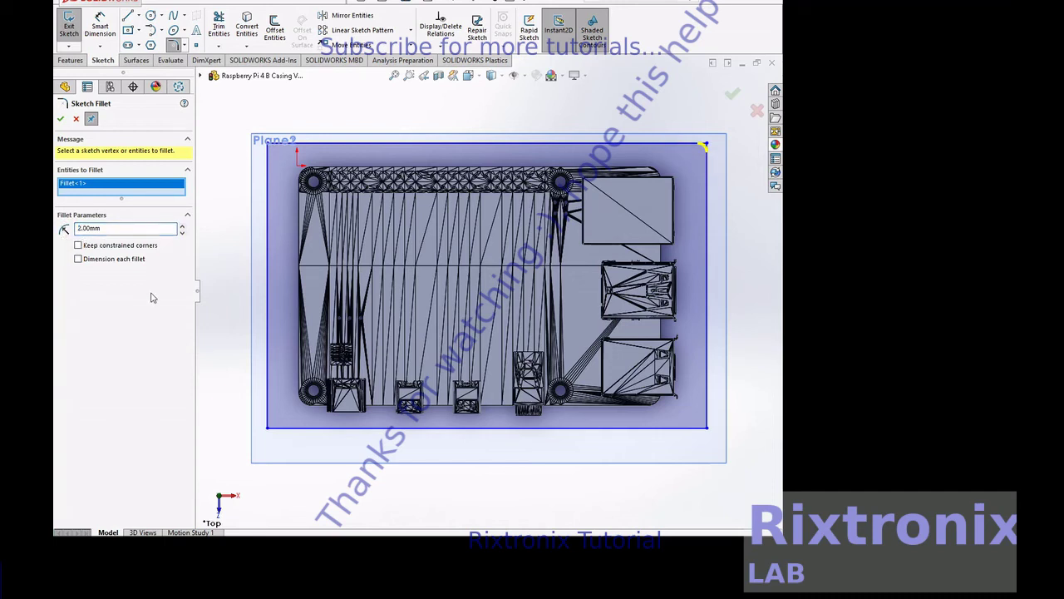
{"action": "left_click", "coordinate": [267, 144]}
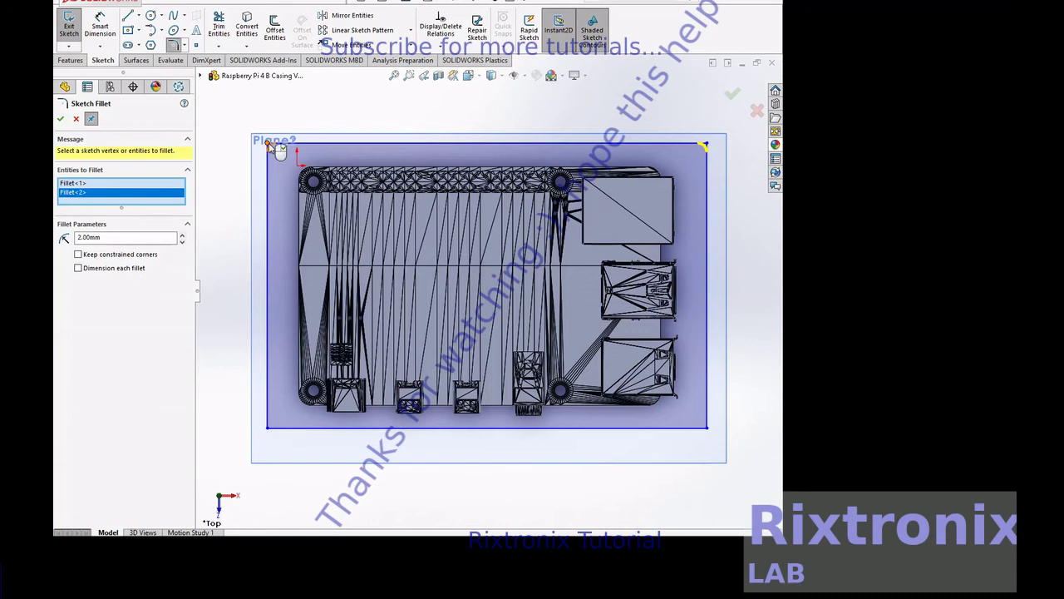
{"action": "left_click", "coordinate": [706, 428]}
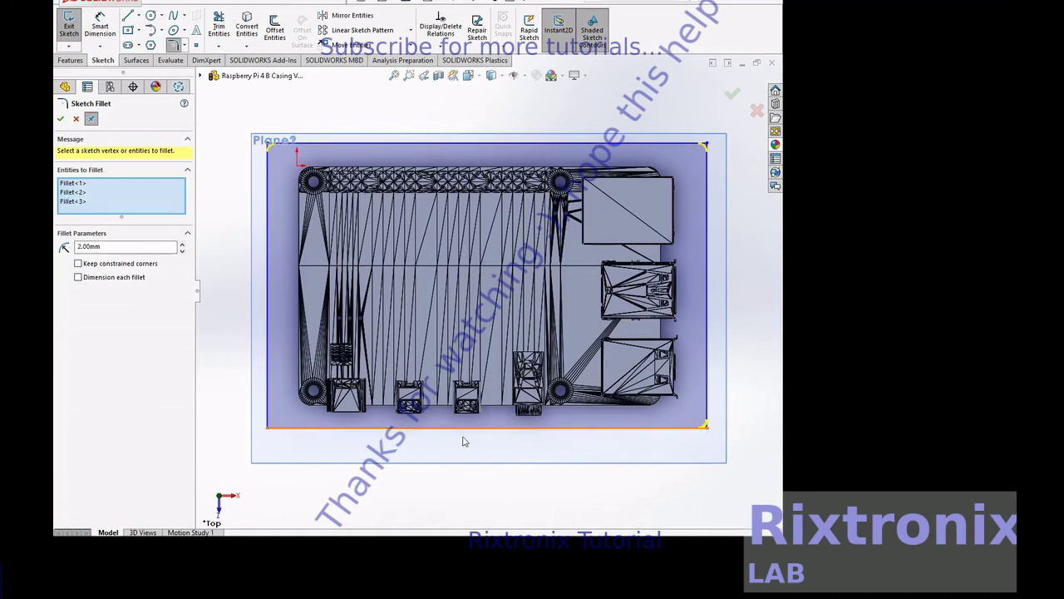
{"action": "left_click", "coordinate": [267, 428]}
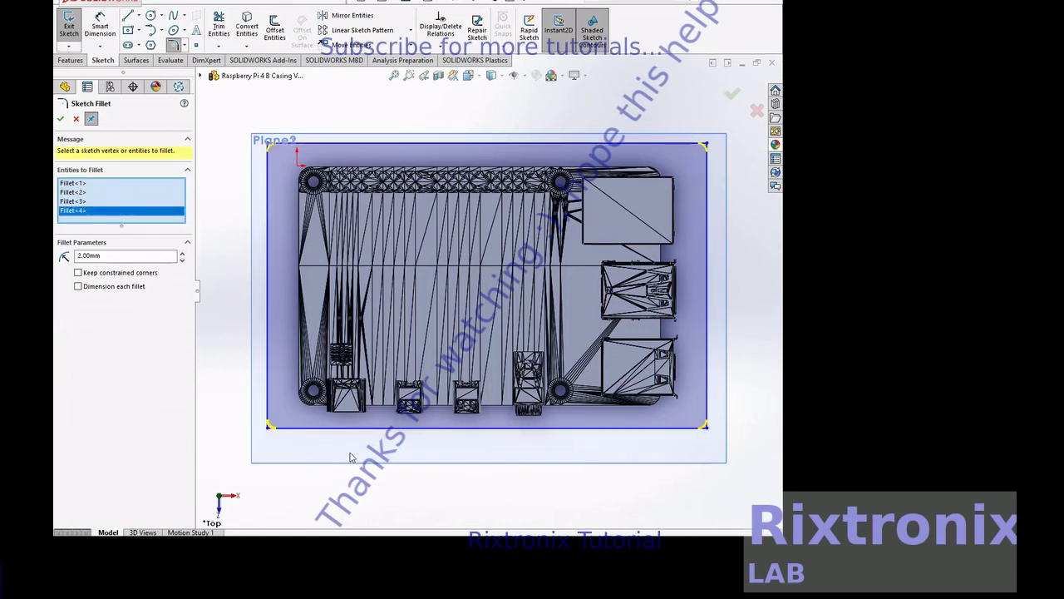
{"action": "left_click", "coordinate": [83, 120]}
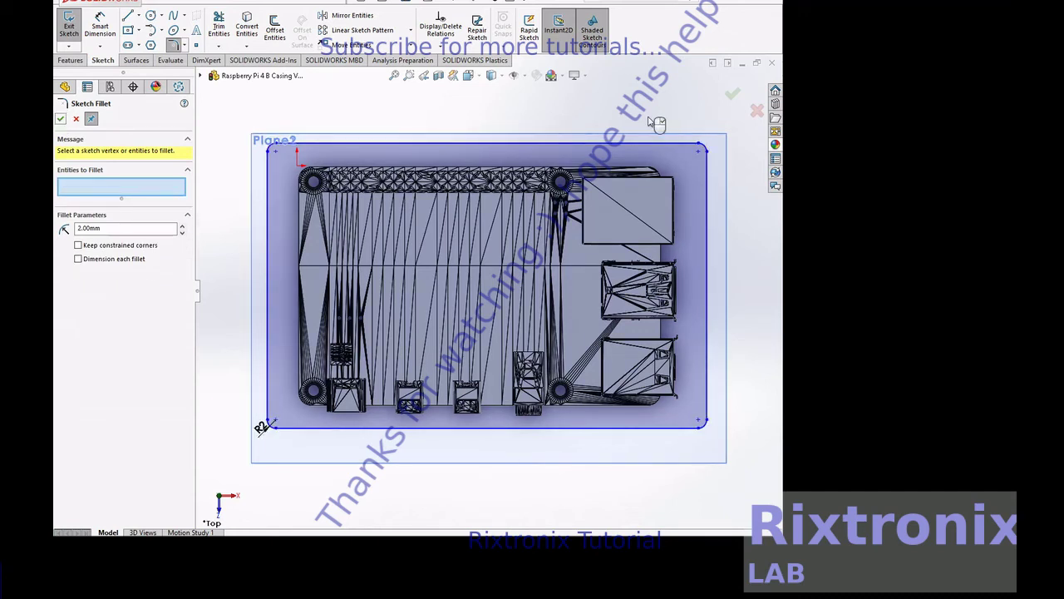
{"action": "left_click", "coordinate": [61, 119]}
{"action": "right_click", "coordinate": [527, 111]}
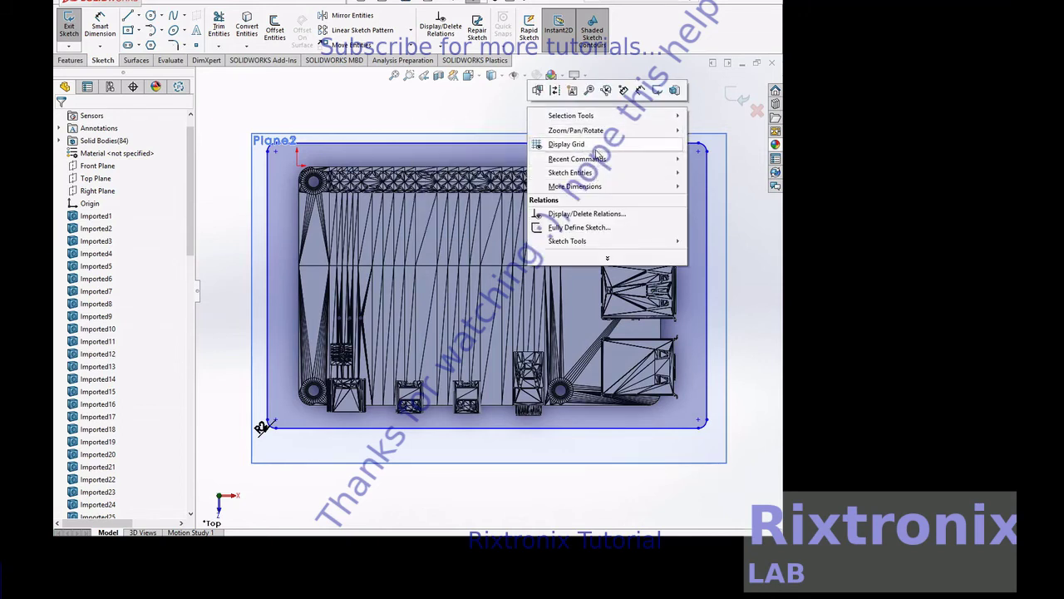
{"action": "mouse_move", "coordinate": [604, 132]}
{"action": "left_click", "coordinate": [495, 172]}
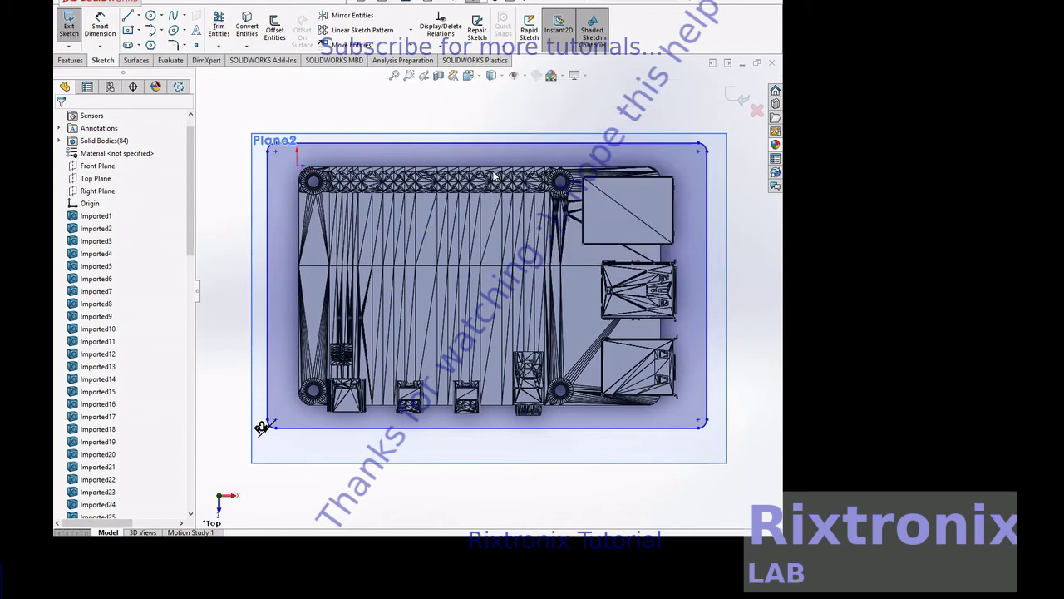
Step: Exit the outline sketch and examine its rounded corner up close, viewed normal to the Top Plane
{"action": "mouse_move", "coordinate": [728, 341]}
{"action": "left_mouse_down"}
{"action": "mouse_move", "coordinate": [722, 175]}
{"action": "mouse_move", "coordinate": [746, 185]}
{"action": "mouse_move", "coordinate": [755, 287]}
{"action": "mouse_move", "coordinate": [728, 337]}
{"action": "left_mouse_up"}
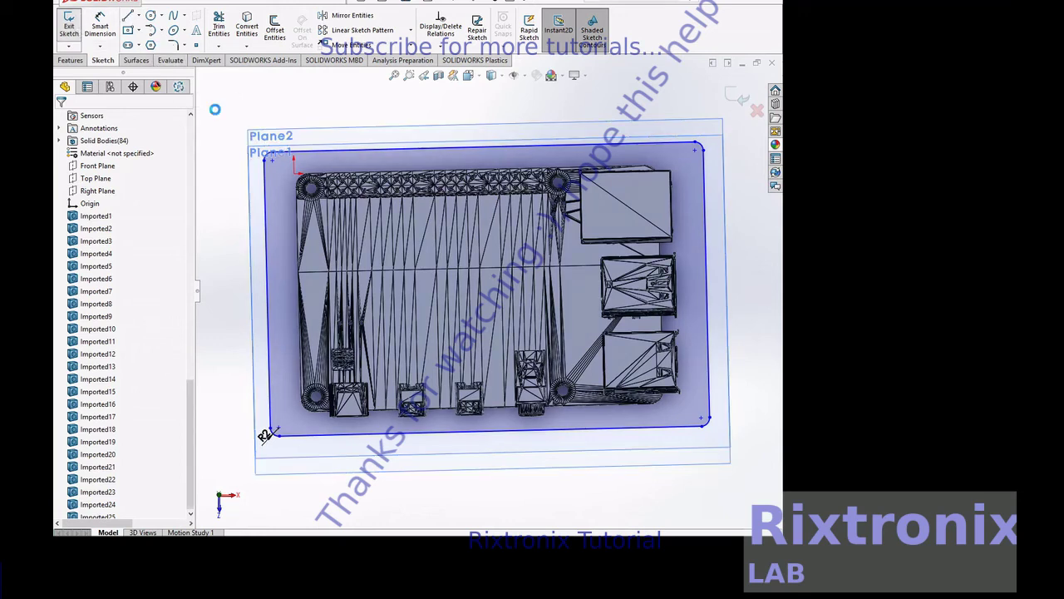
{"action": "left_click", "coordinate": [394, 76]}
{"action": "left_click", "coordinate": [410, 77]}
{"action": "left_click_drag", "start_coordinate": [233, 120], "coordinate": [297, 167]}
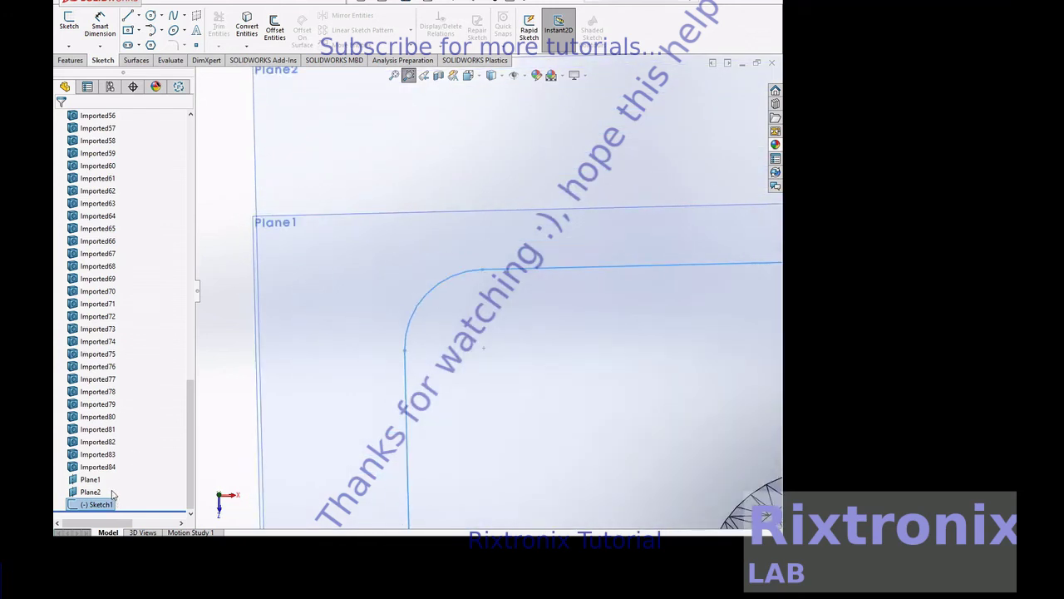
{"action": "scroll", "coordinate": [114, 496], "scroll_direction": "up", "scroll_amount": 20}
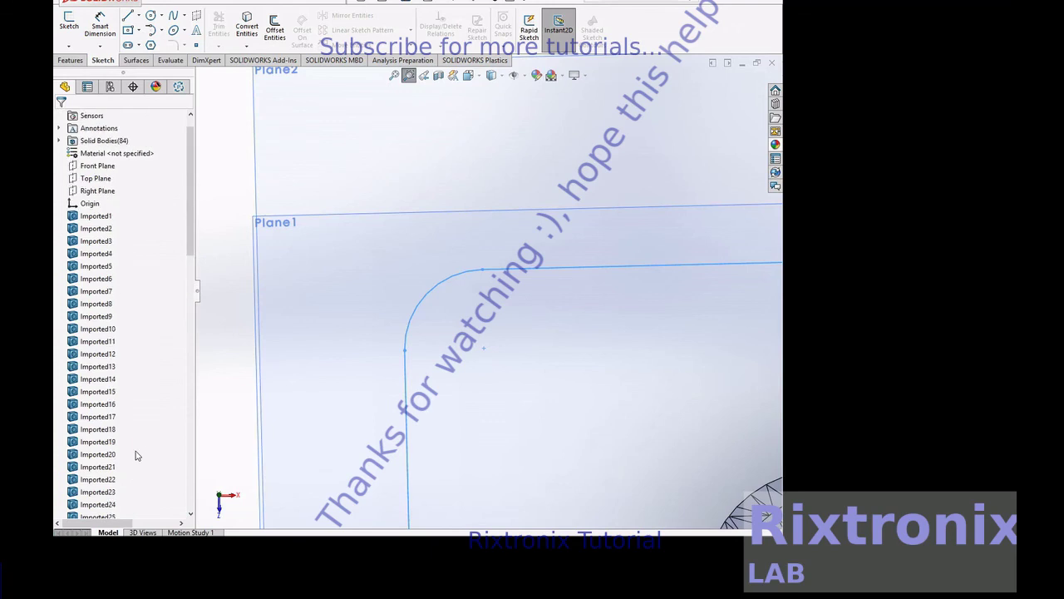
{"action": "left_click", "coordinate": [96, 179]}
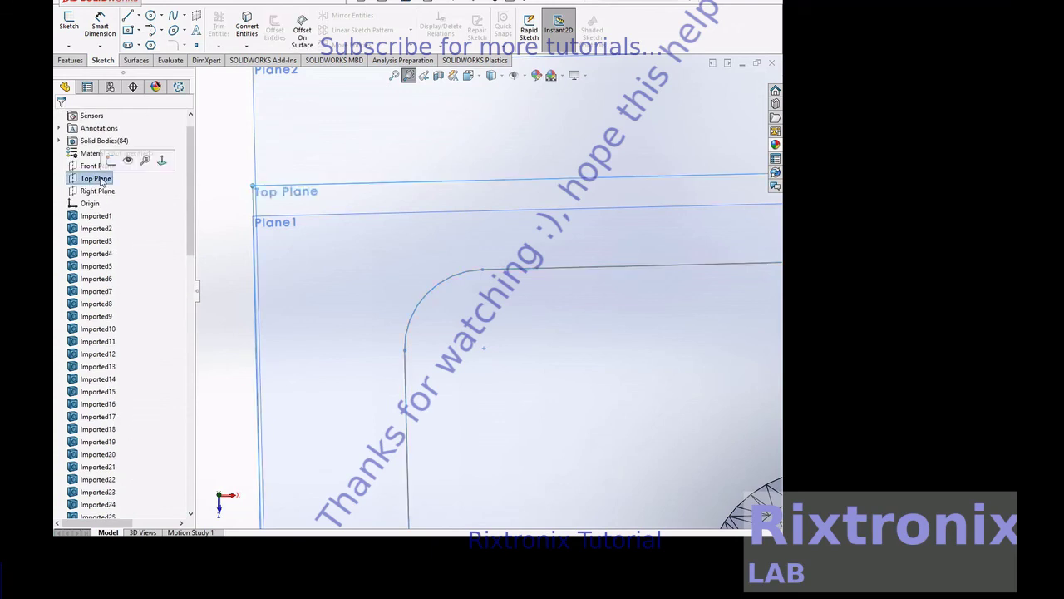
{"action": "left_click", "coordinate": [161, 159]}
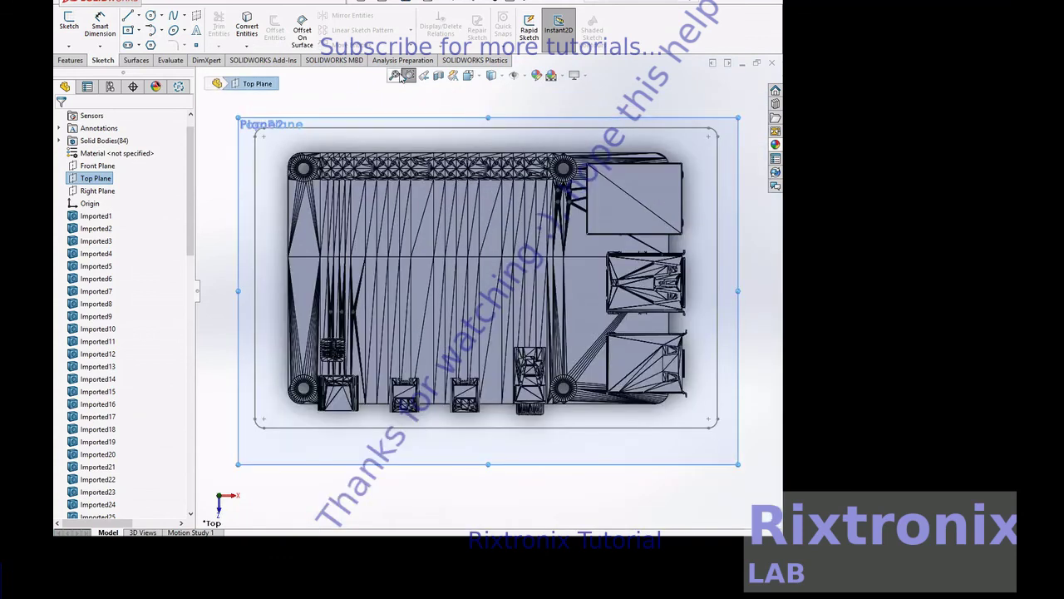
{"action": "left_click_drag", "start_coordinate": [217, 106], "coordinate": [306, 157]}
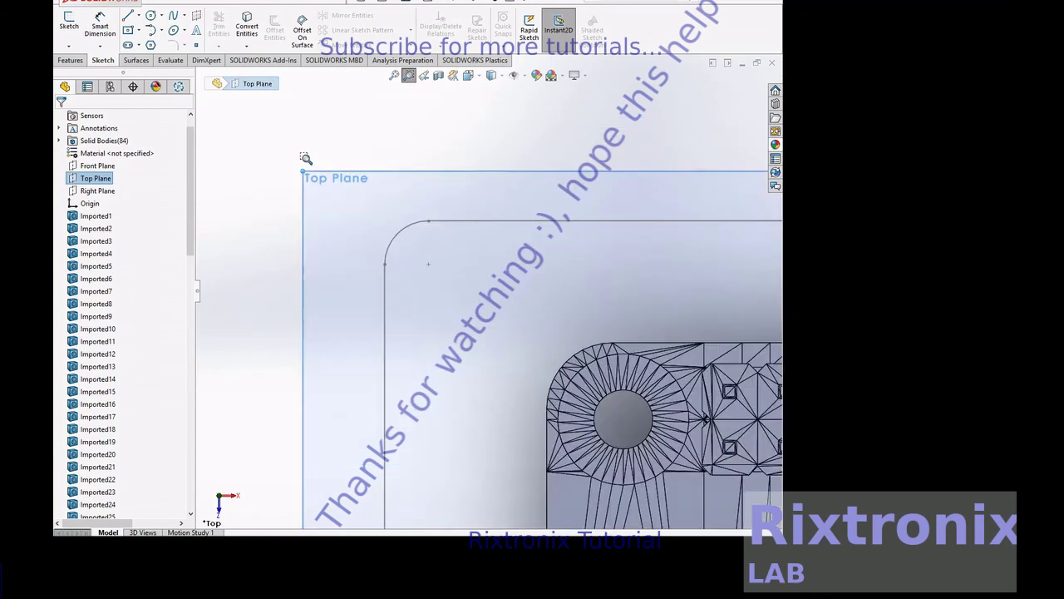
{"action": "left_click", "coordinate": [394, 75]}
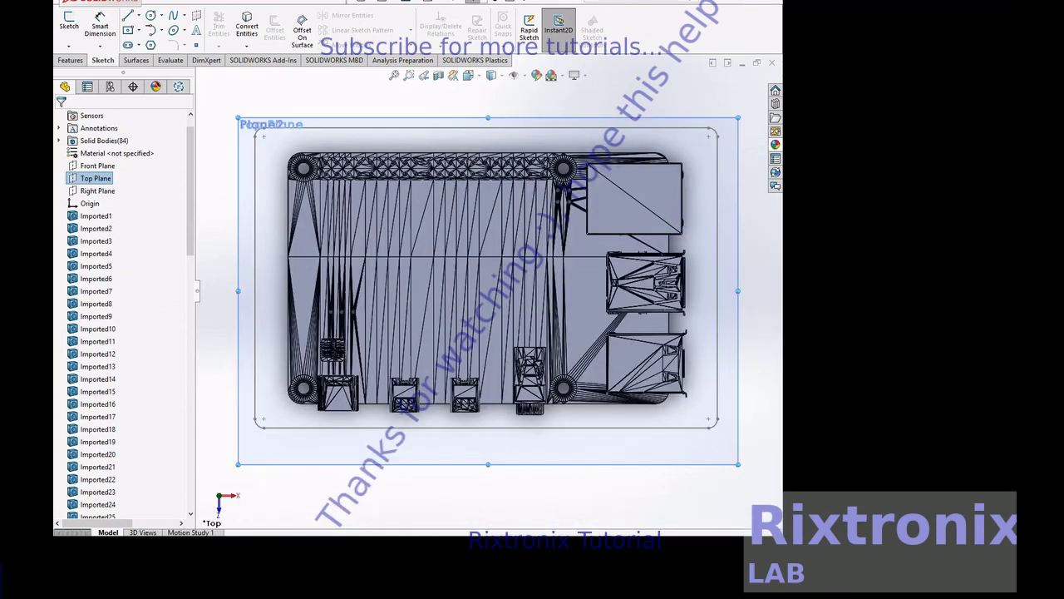
{"action": "left_click", "coordinate": [408, 75]}
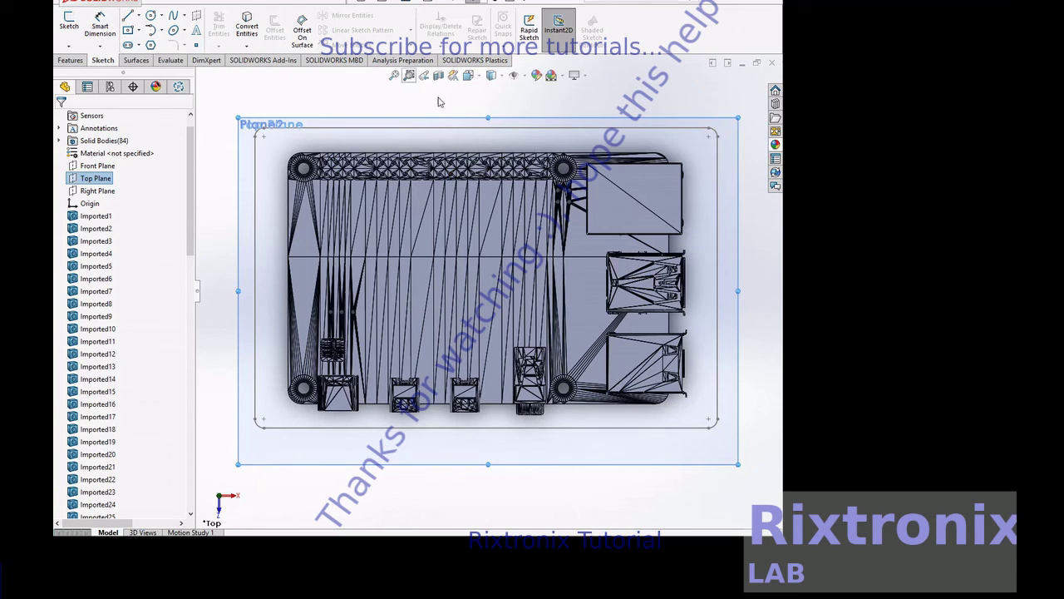